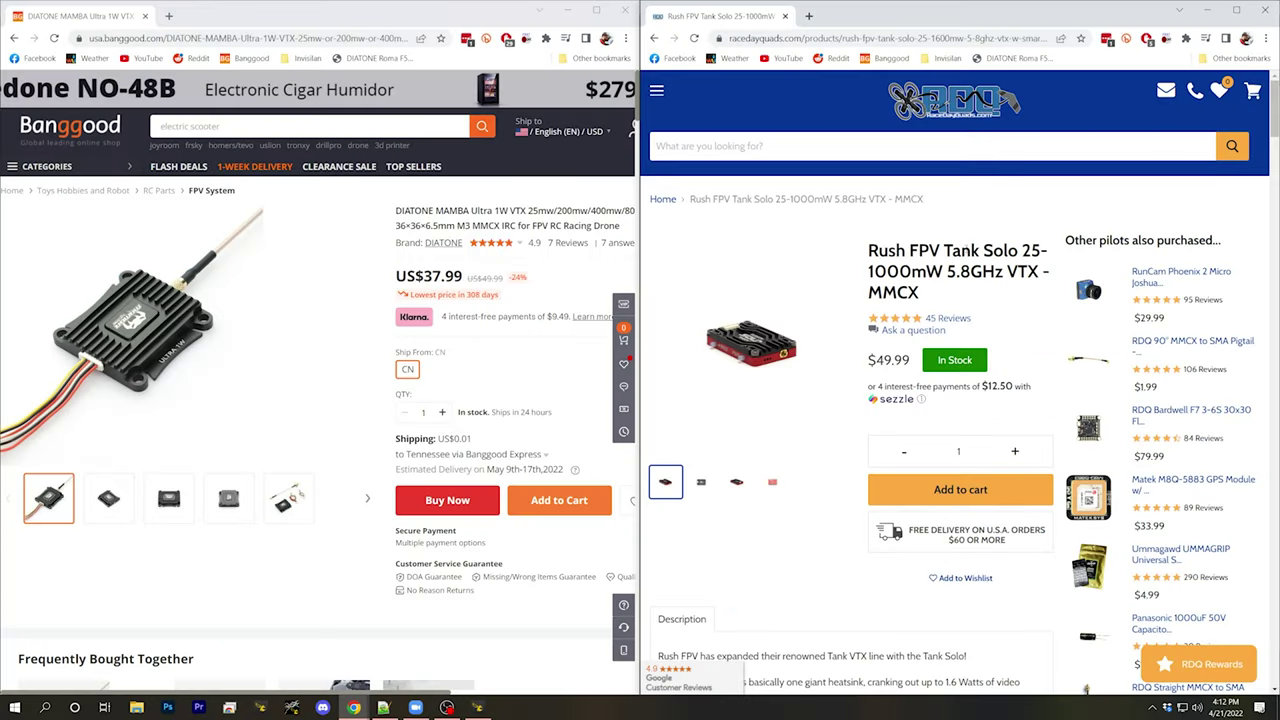
Examine the Rush Tank Solo and Diatone Mamba Ultra product pages for the control protocol each video transmitter uses.
scroll(955, 400, "down", 12)
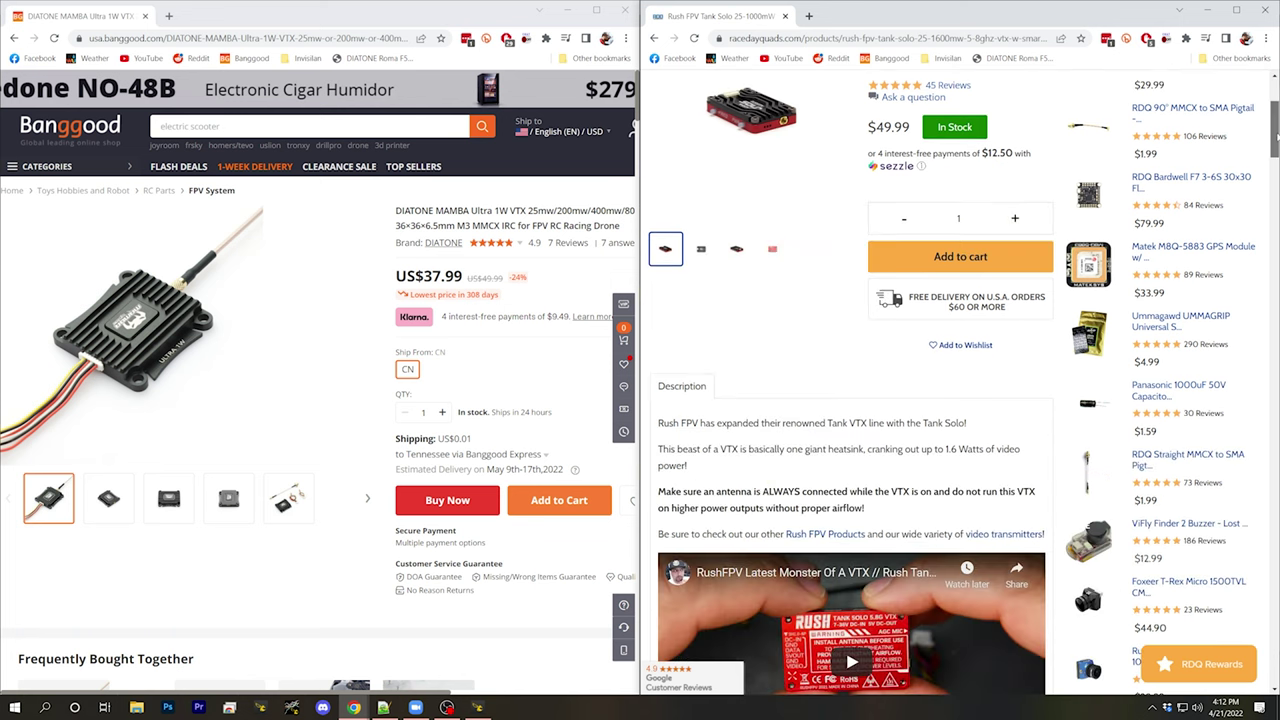
scroll(850, 360, "down", 12)
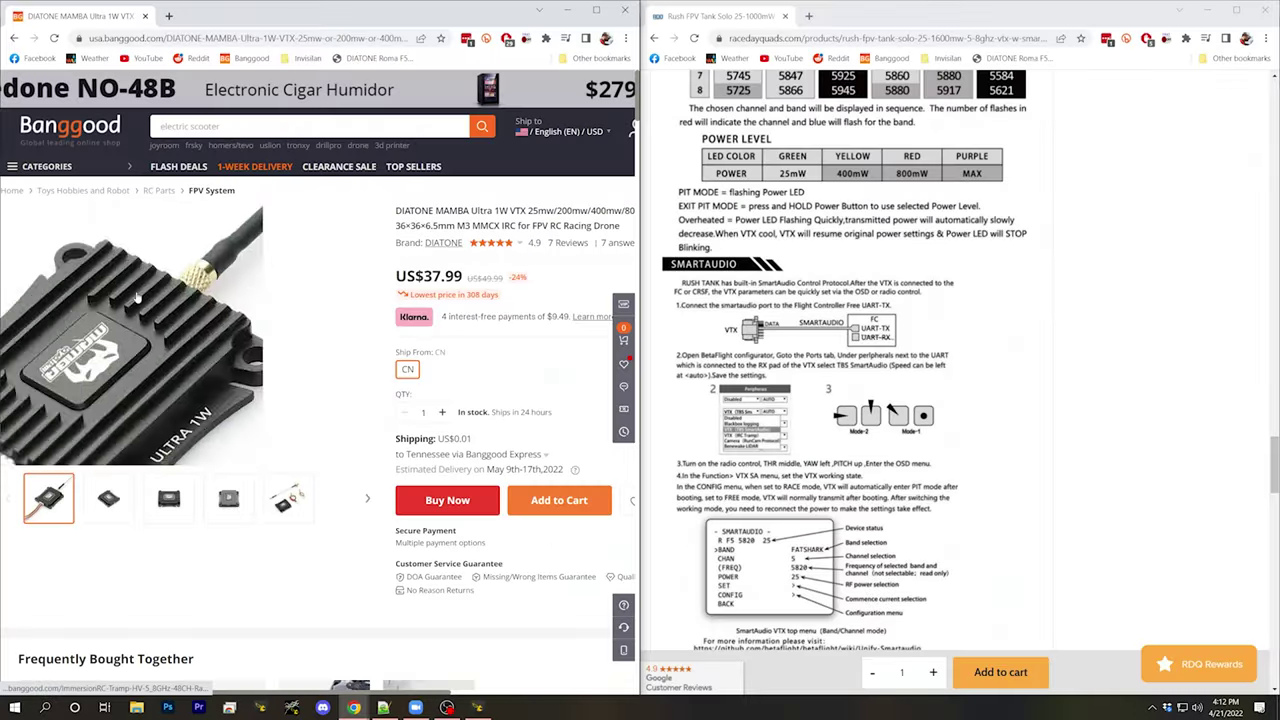
left_click(168, 518)
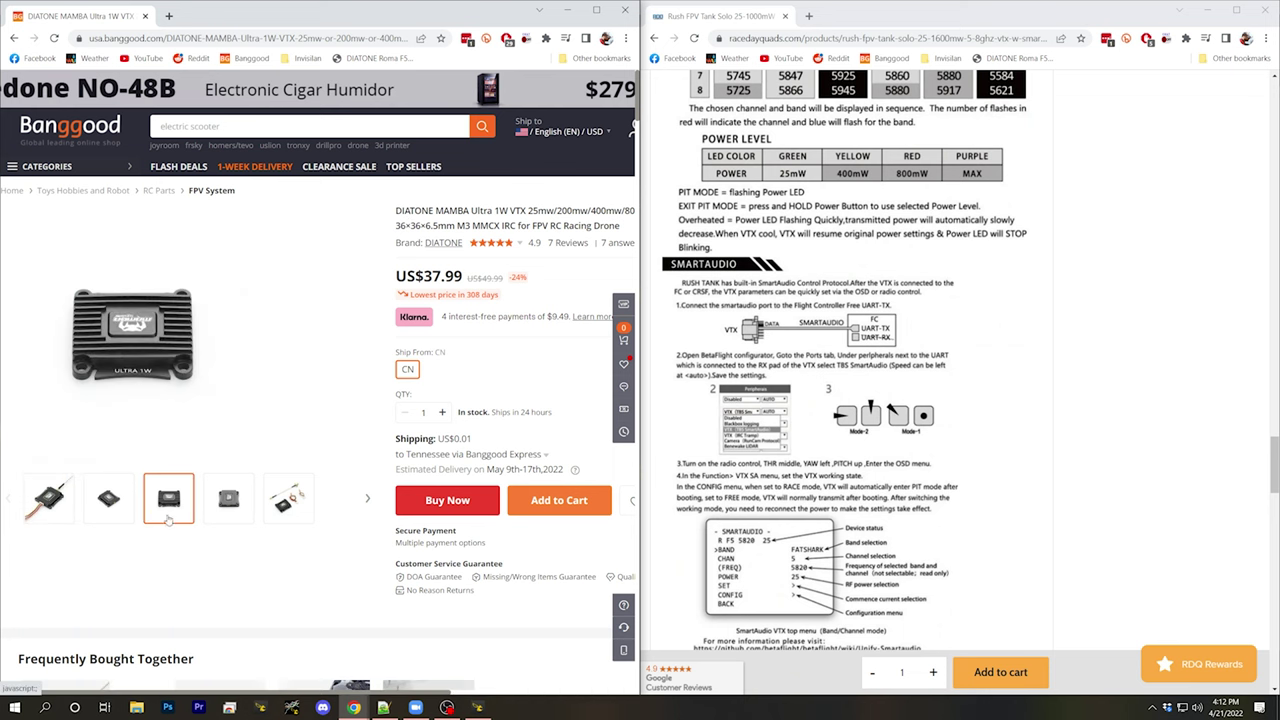
scroll(133, 577, "down", 6)
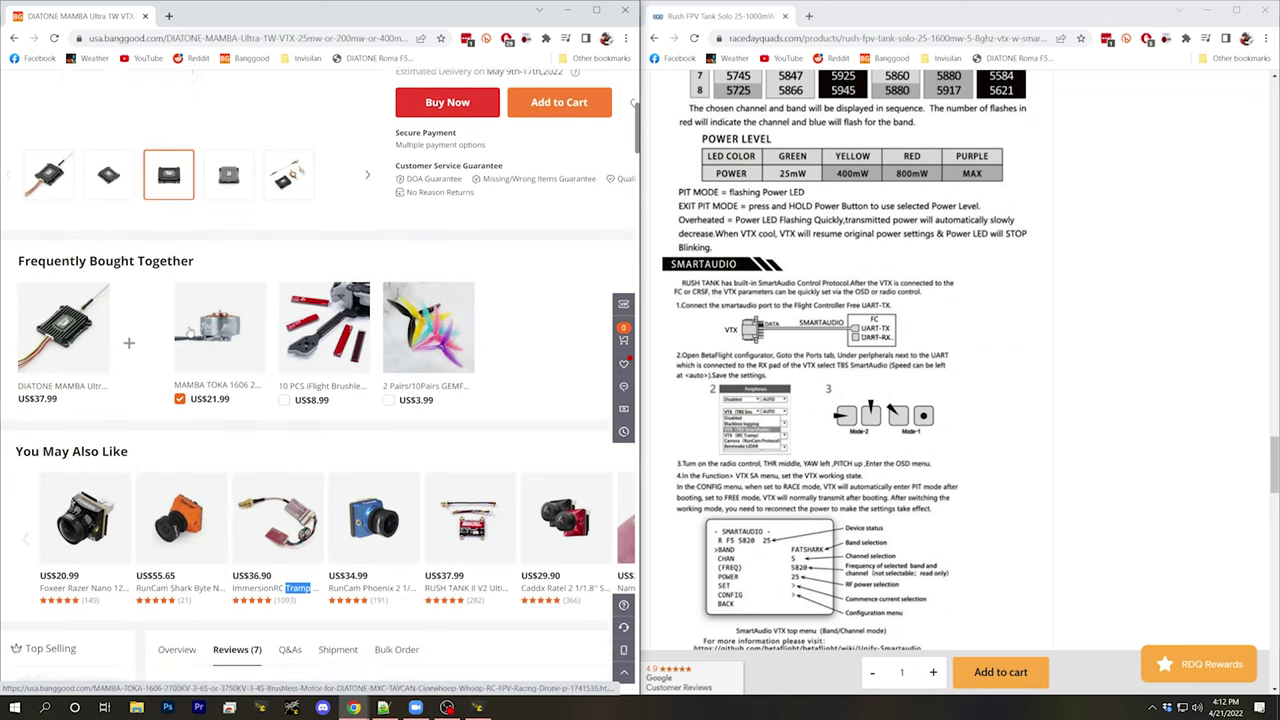
scroll(205, 370, "down", 1)
scroll(297, 368, "down", 10)
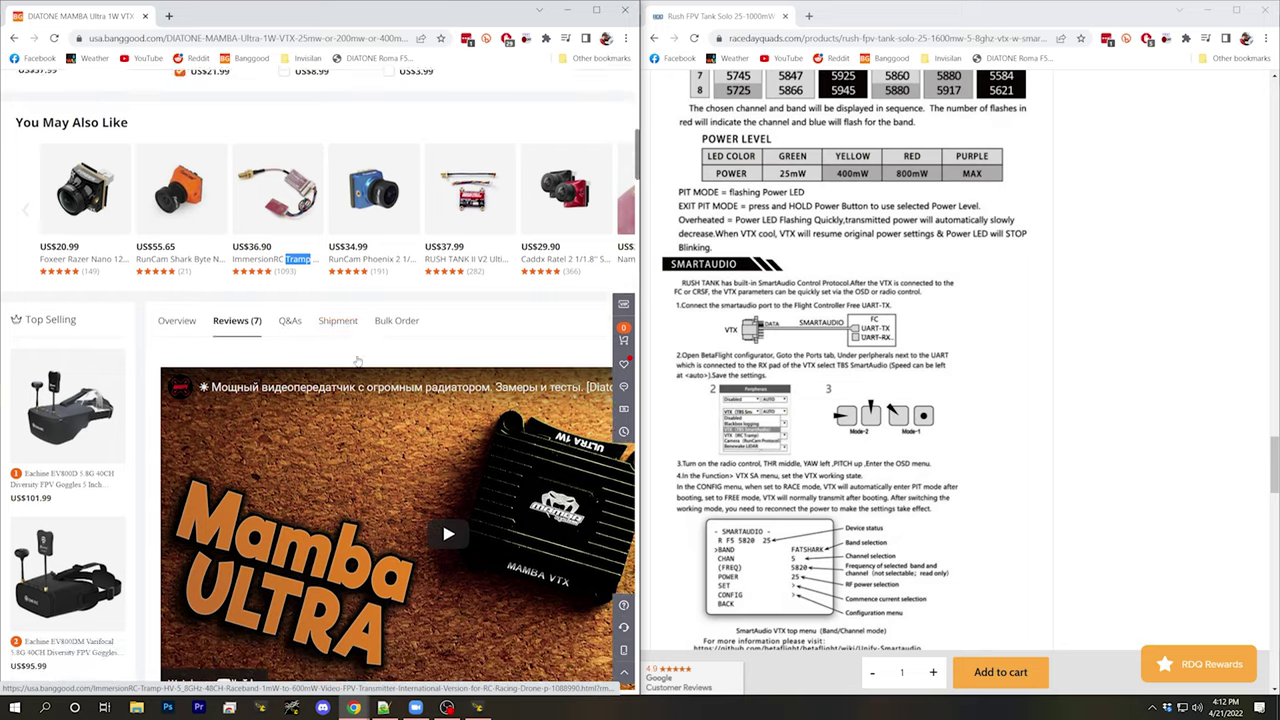
scroll(340, 340, "down", 8)
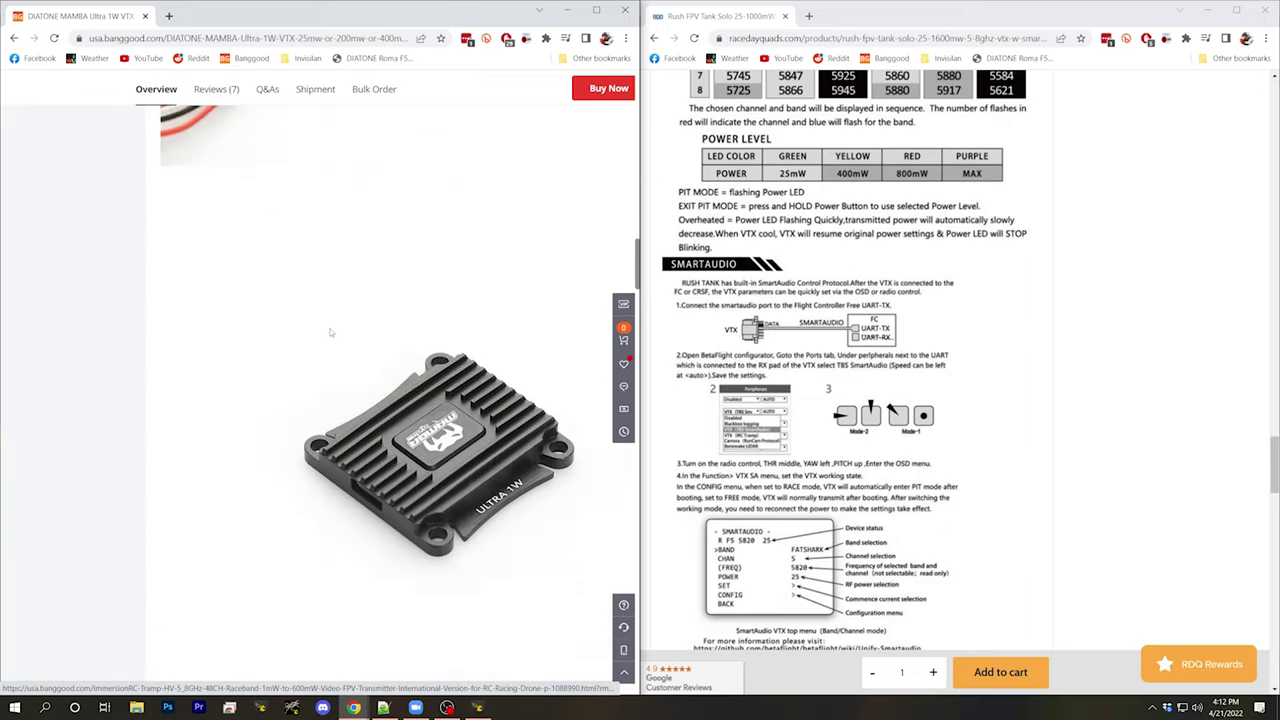
scroll(340, 330, "down", 10)
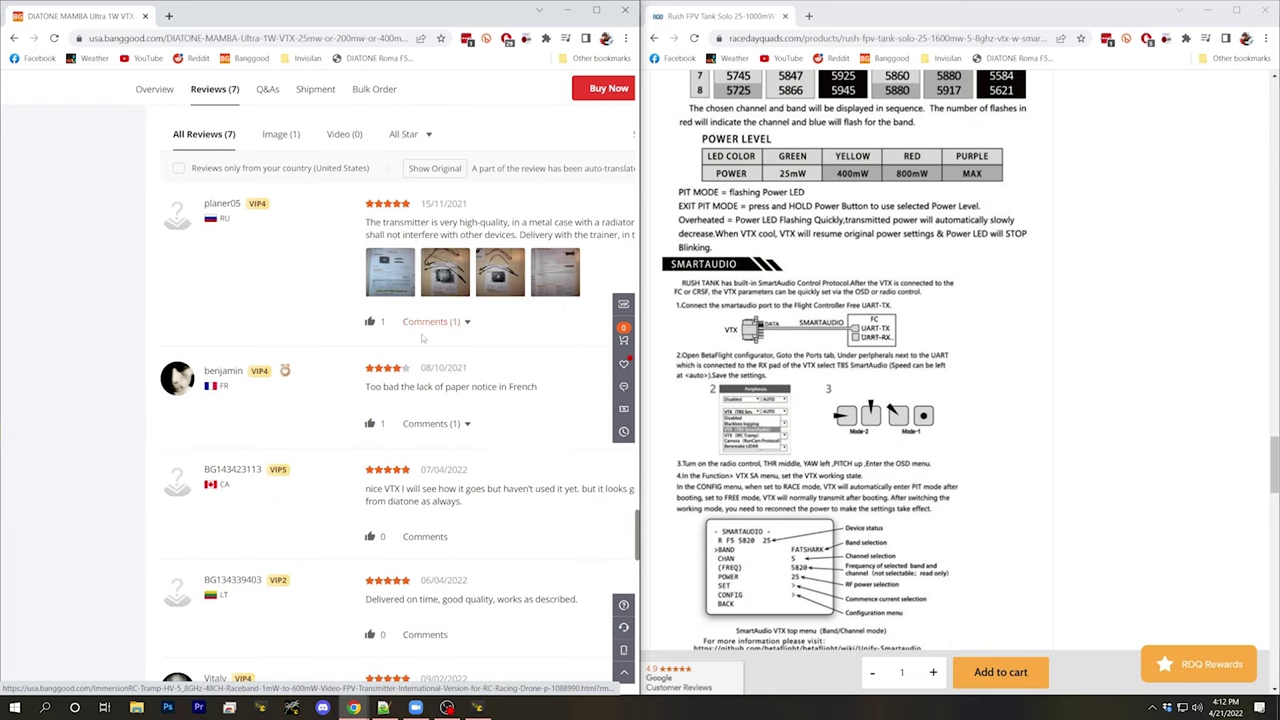
scroll(422, 338, "down", 4)
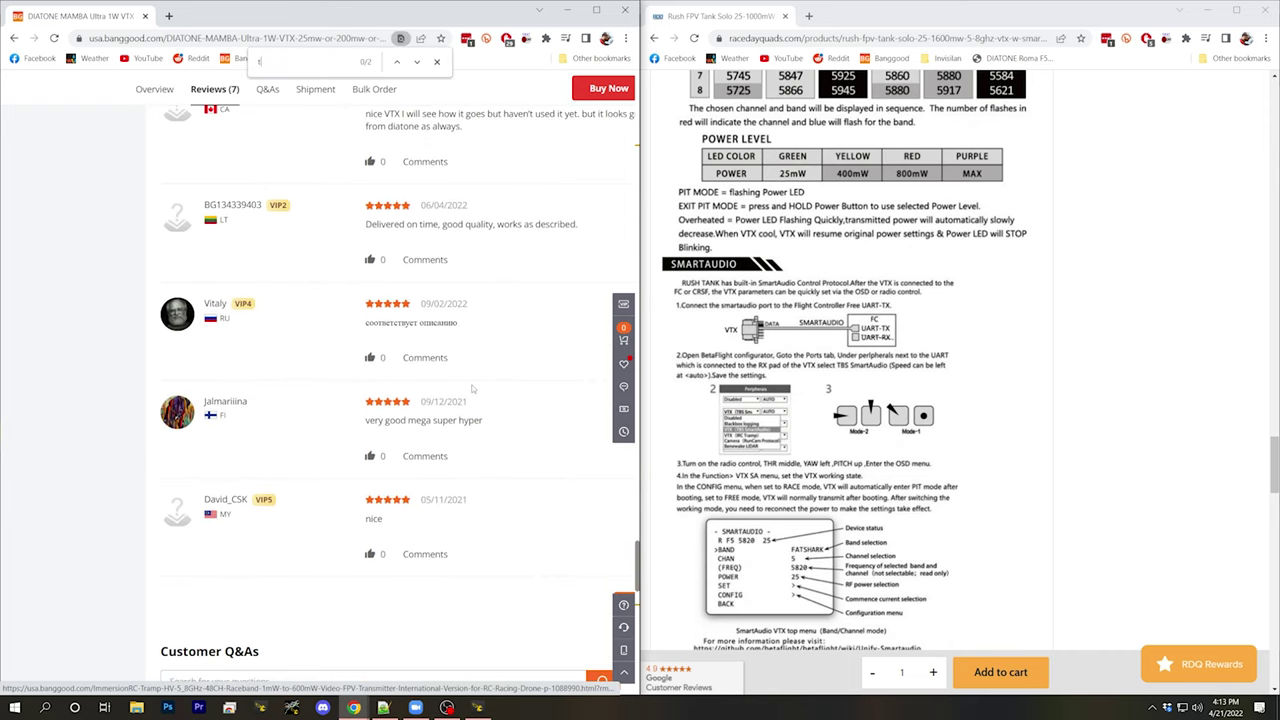
key("Return")
key("Return")
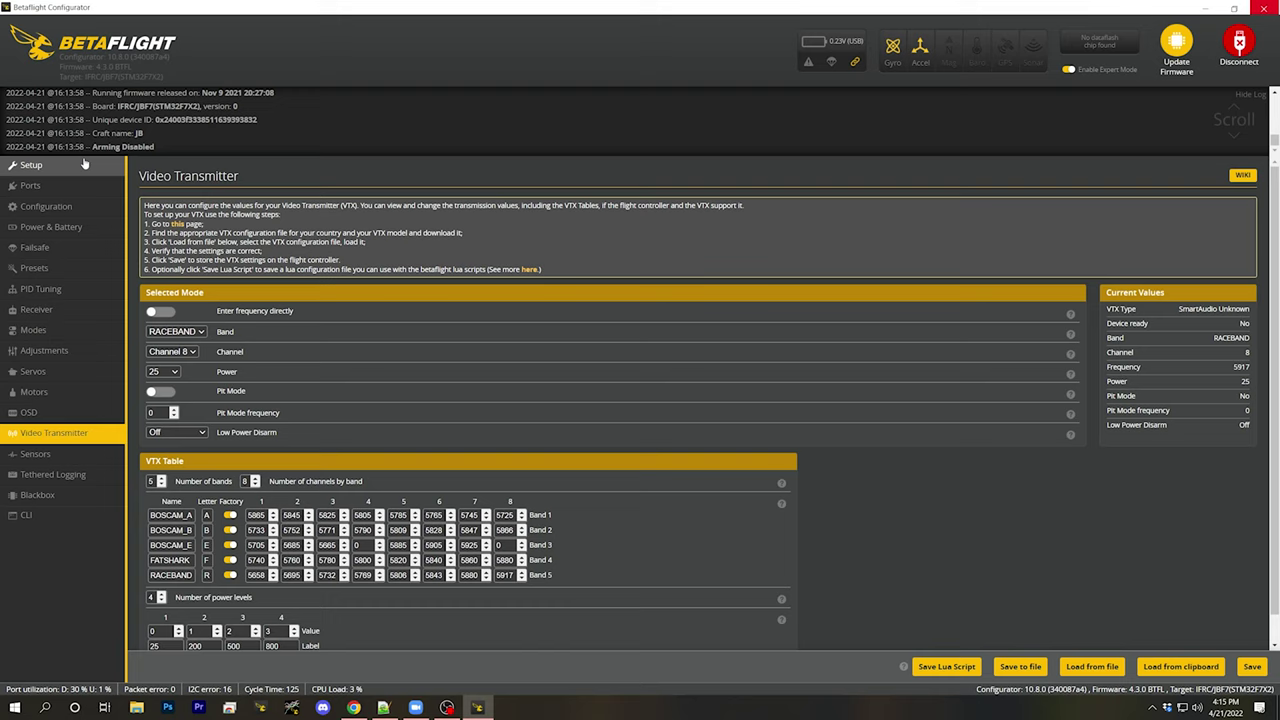
Check the Ports configuration and set the video transmitter's channel to Channel 8.
left_click(31, 186)
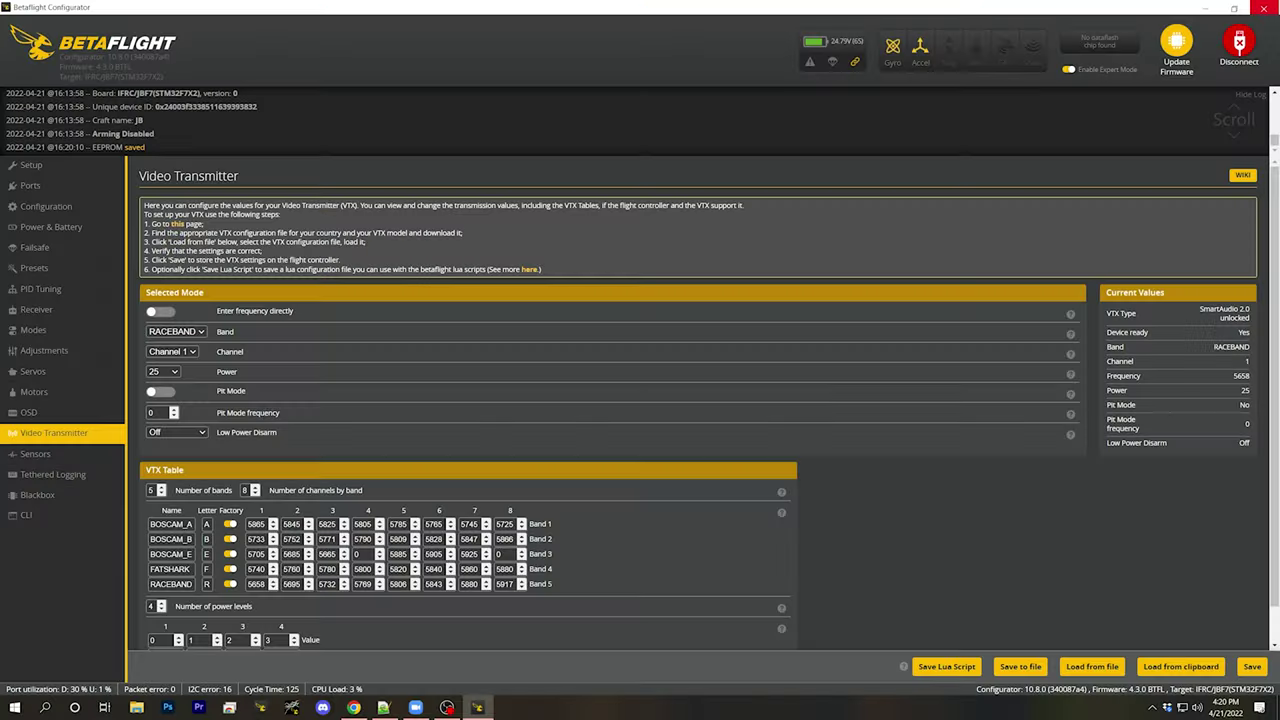
left_click(168, 356)
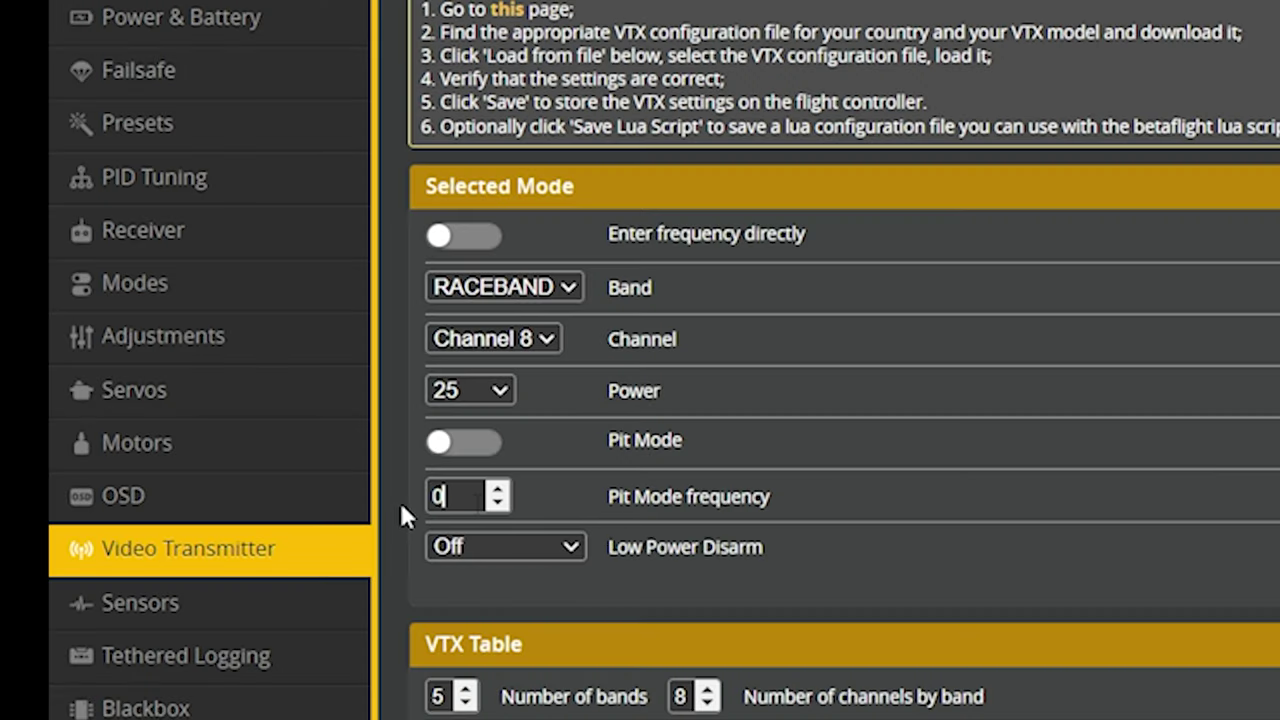
Point out the Pit Mode frequency and set Low Power Disarm to On until first arm.
double_click(440, 497)
double_click(441, 496)
left_click(562, 545)
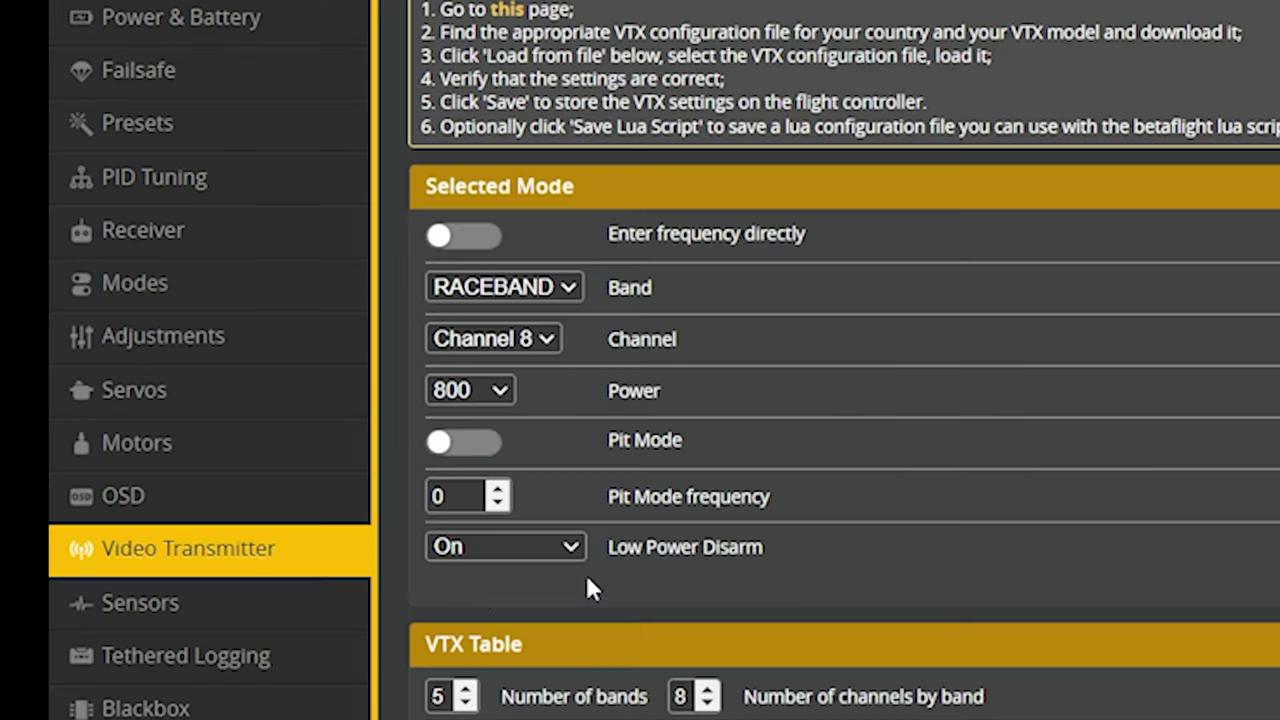
left_click(505, 552)
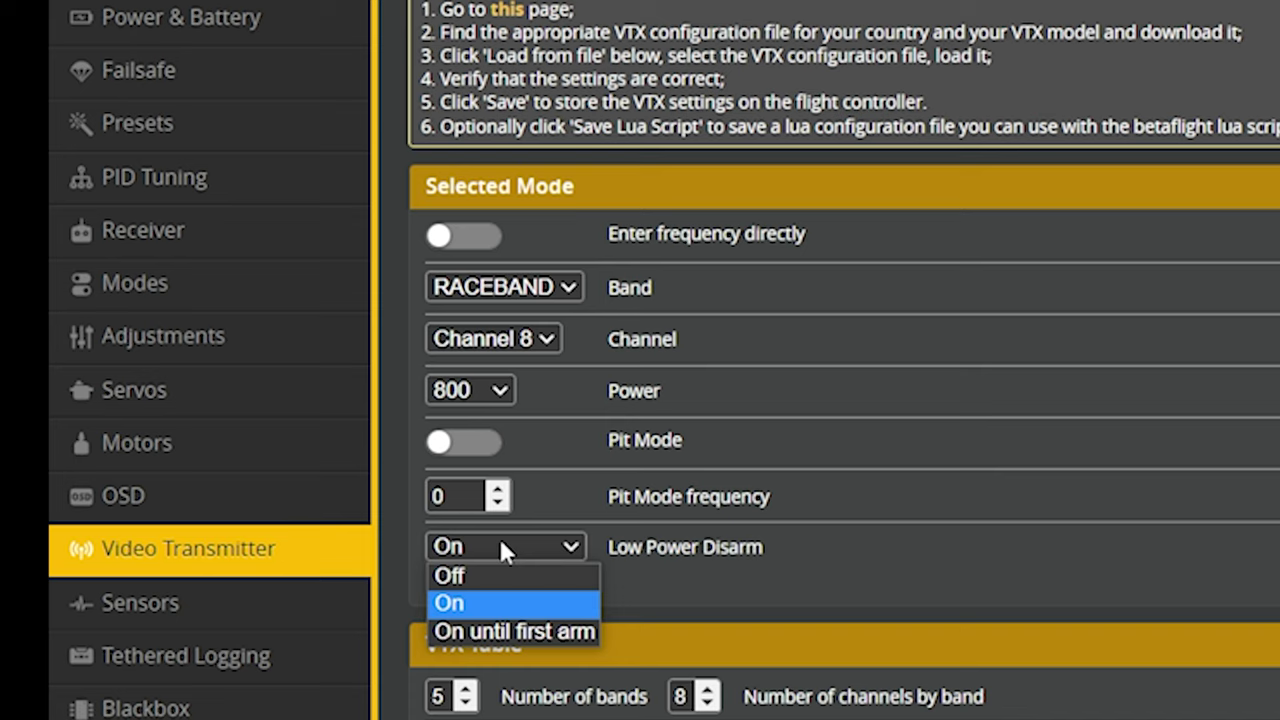
left_click(474, 633)
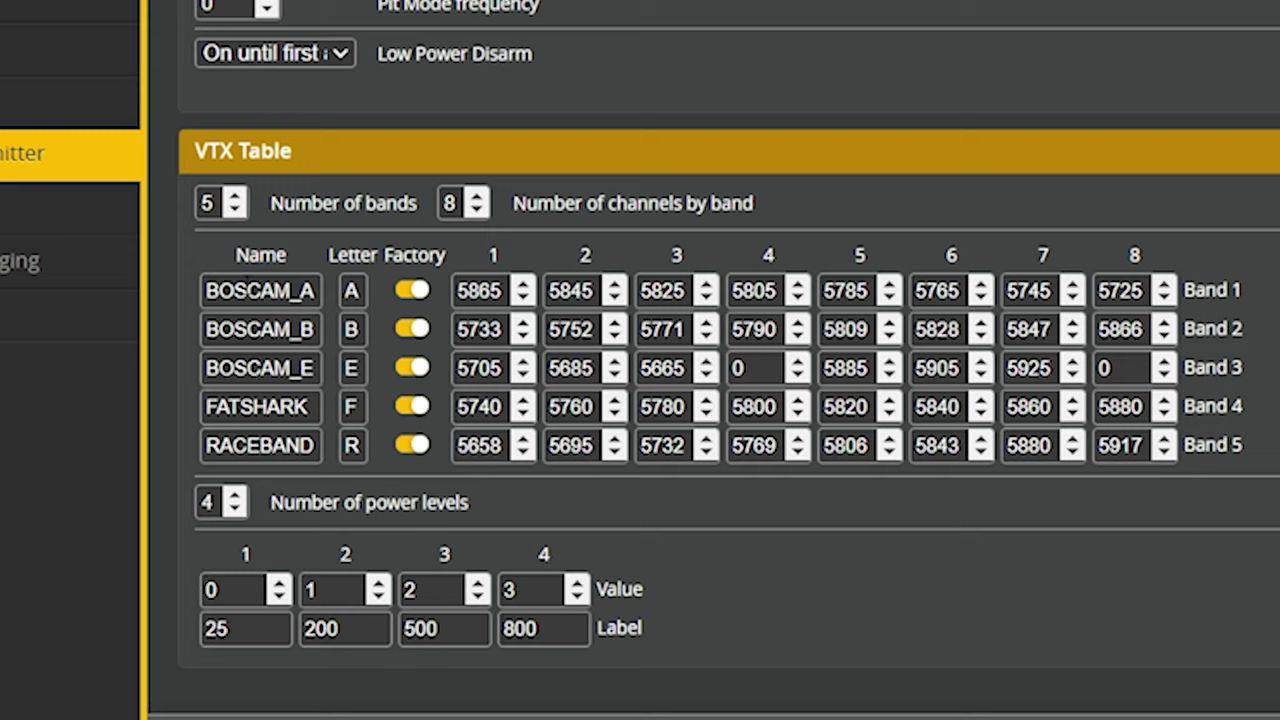
Review the BOSCAM_A band's name and its channel 1 to 5 frequencies in the VTX table.
double_click(260, 291)
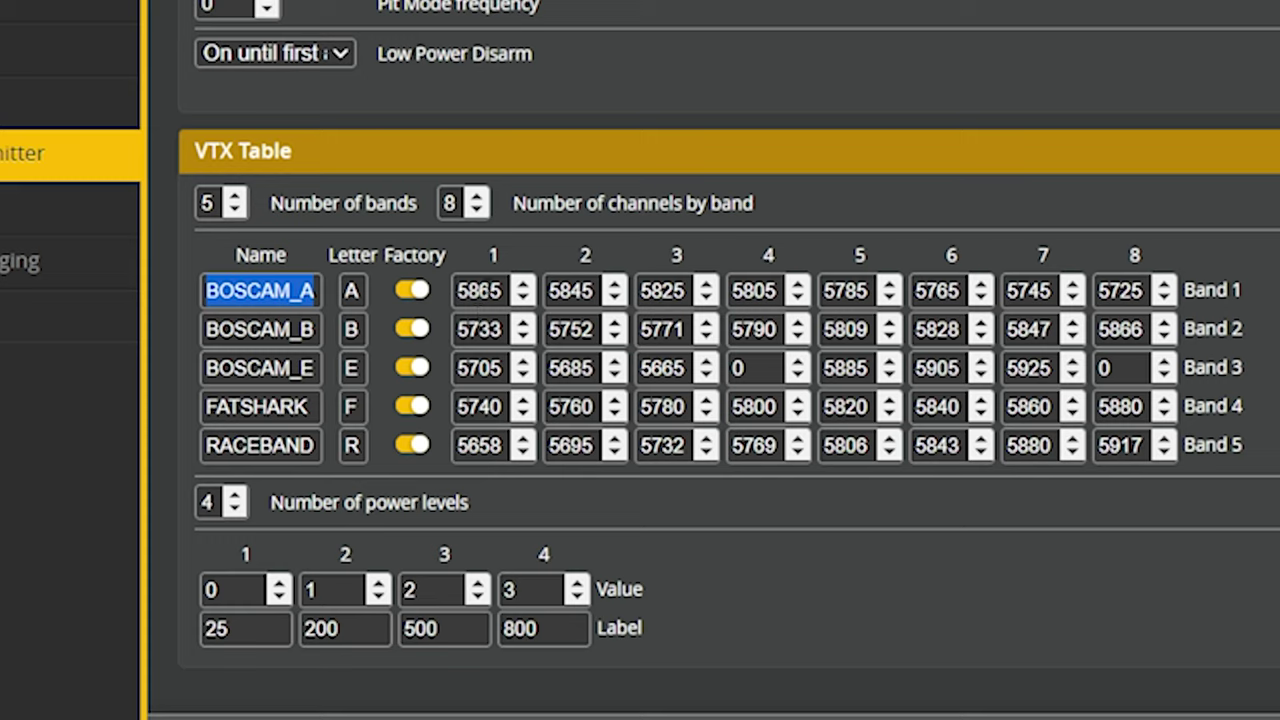
left_click(489, 290)
double_click(489, 290)
double_click(583, 290)
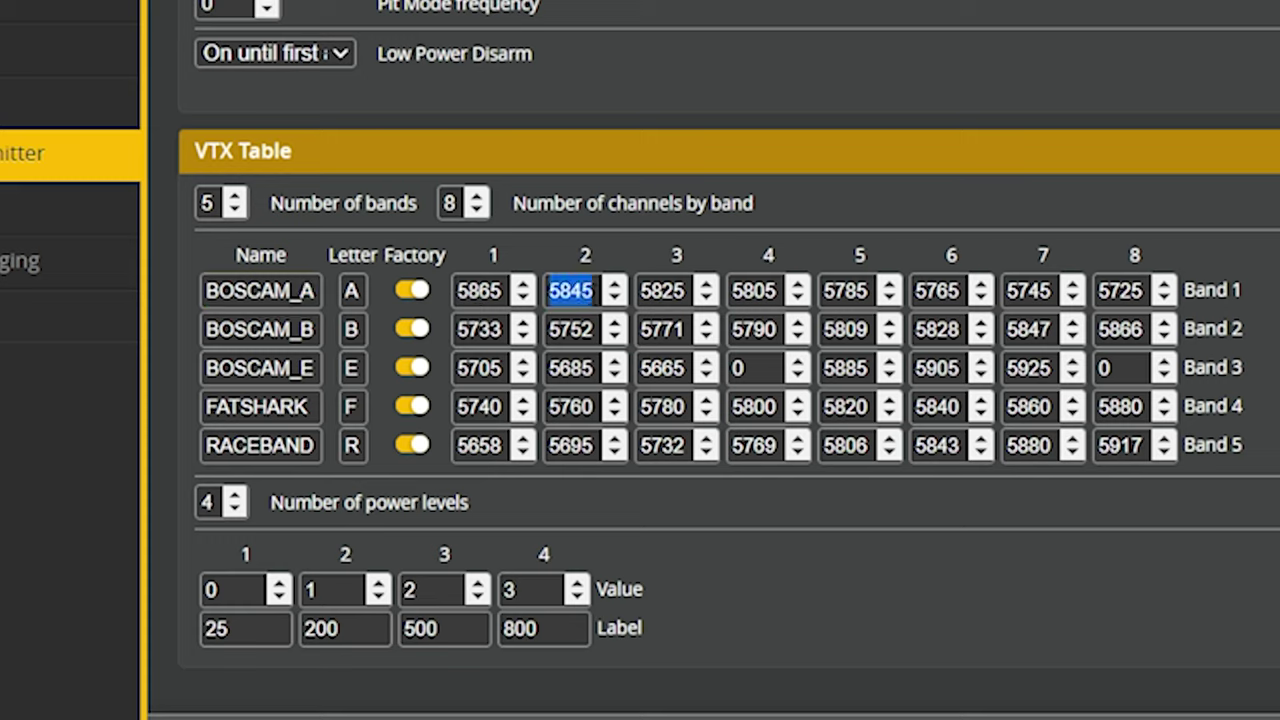
left_click(650, 290)
double_click(648, 290)
double_click(752, 290)
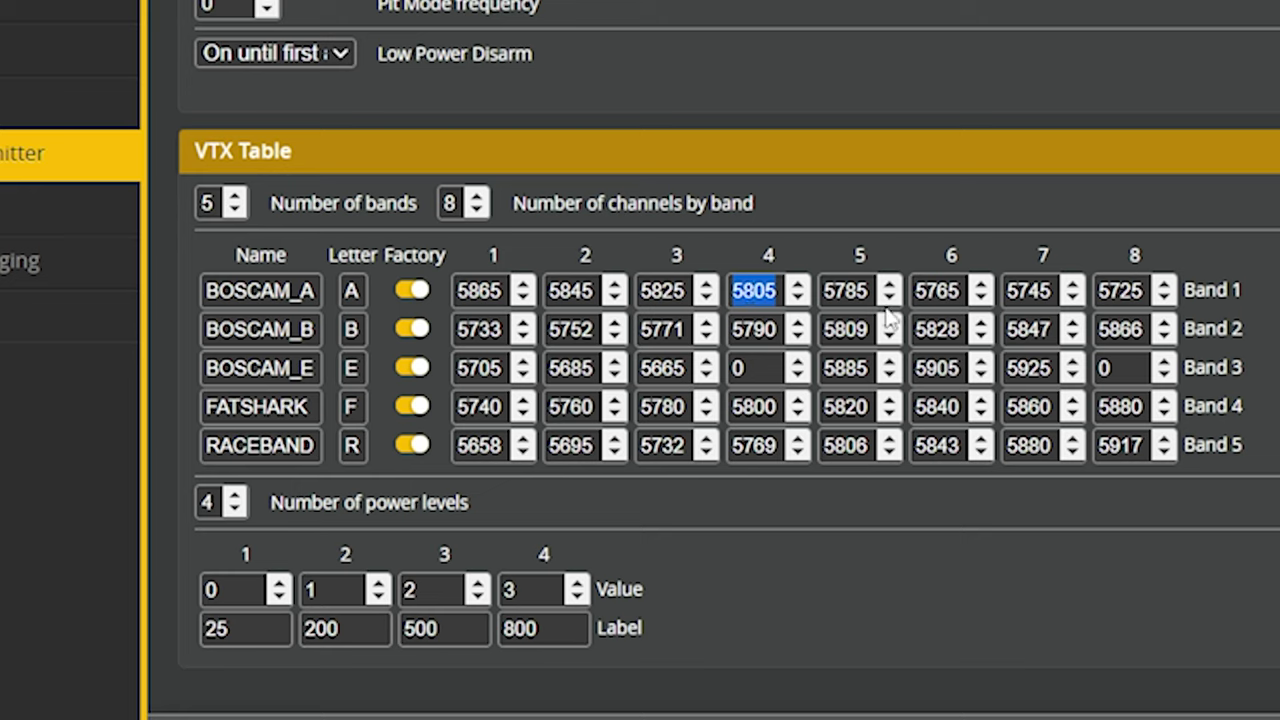
double_click(845, 290)
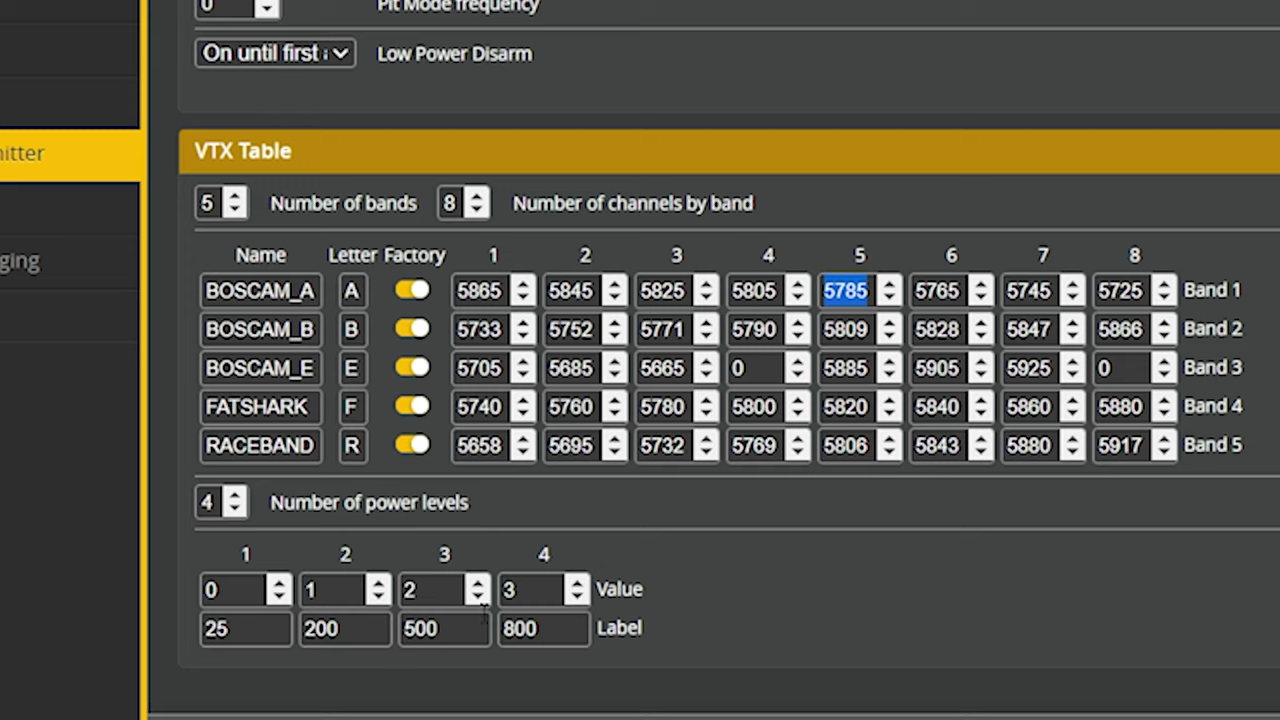
Relabel the four VTX power levels AAA, BVB, CCC and DDS.
left_click(232, 589)
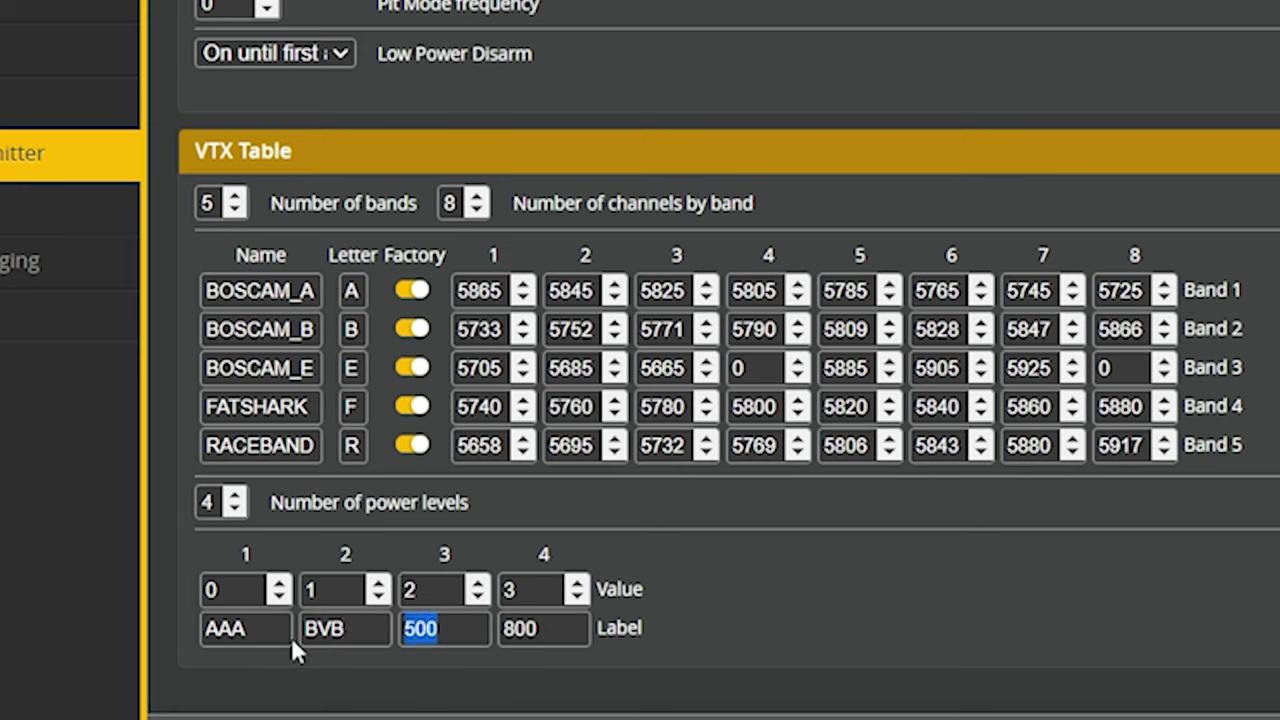
type("CCC")
key("Tab")
type("DD")
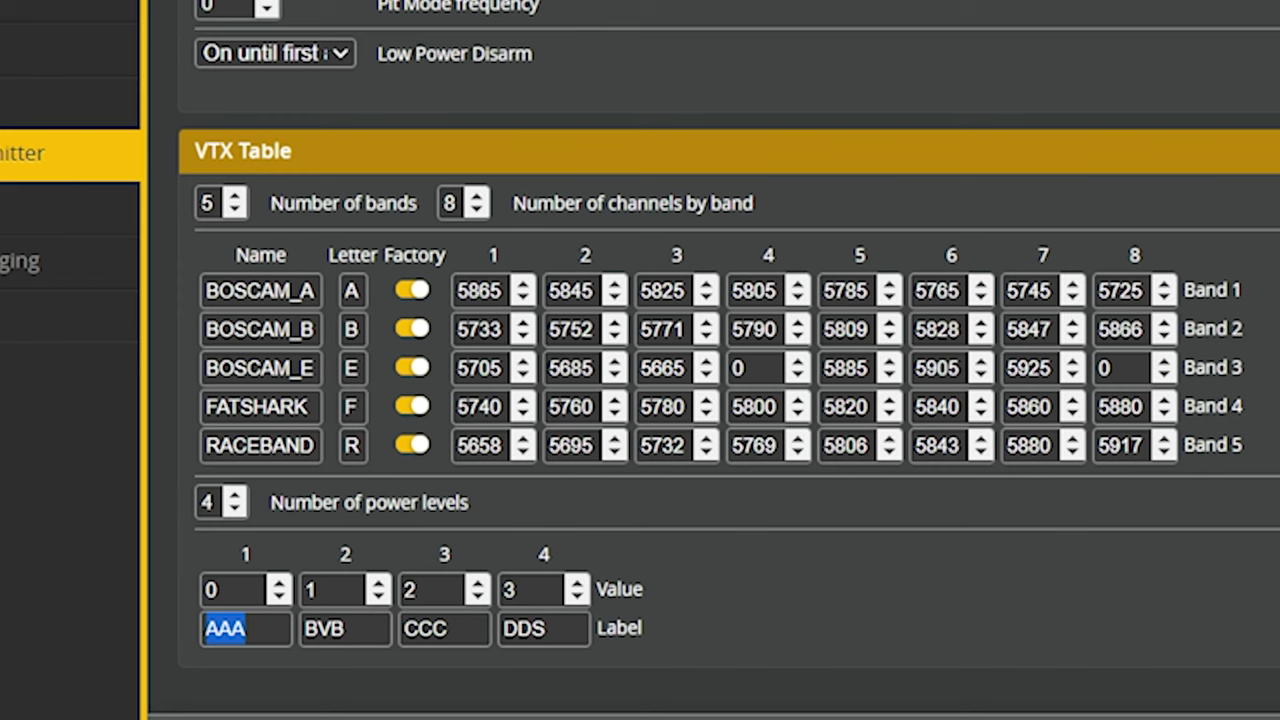
Relabel power levels 1 to 4 as LV1, LV2, LV3 and LV3.
type("LV1")
key("Tab")
type("LV2")
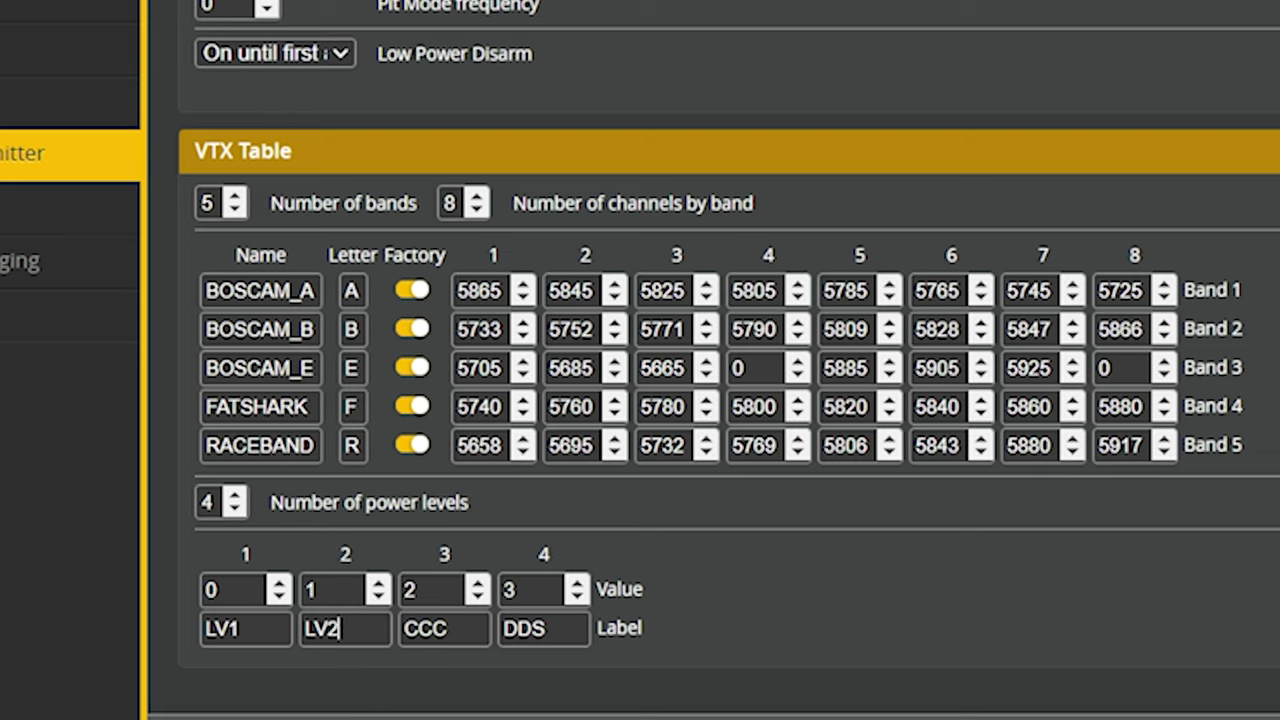
key("Tab")
type("LV3")
key("Tab")
type("L")
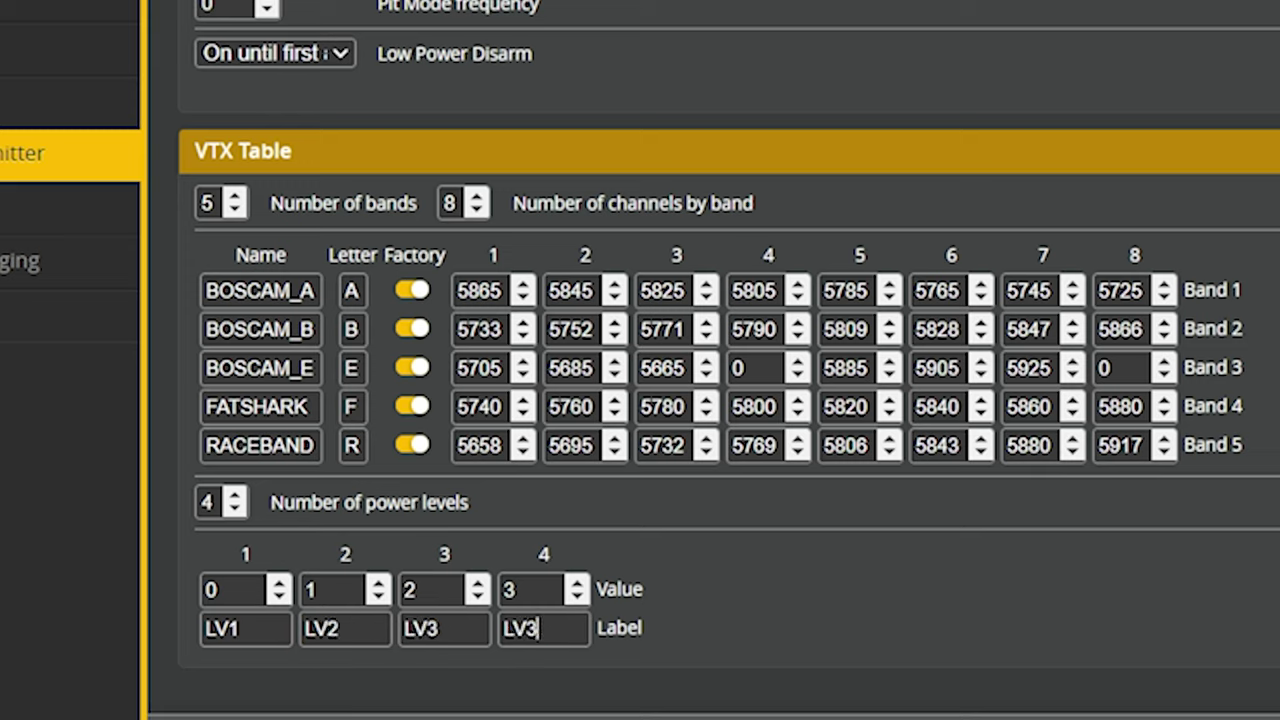
key("shift+Tab")
key("shift+Tab")
key("shift+Tab")
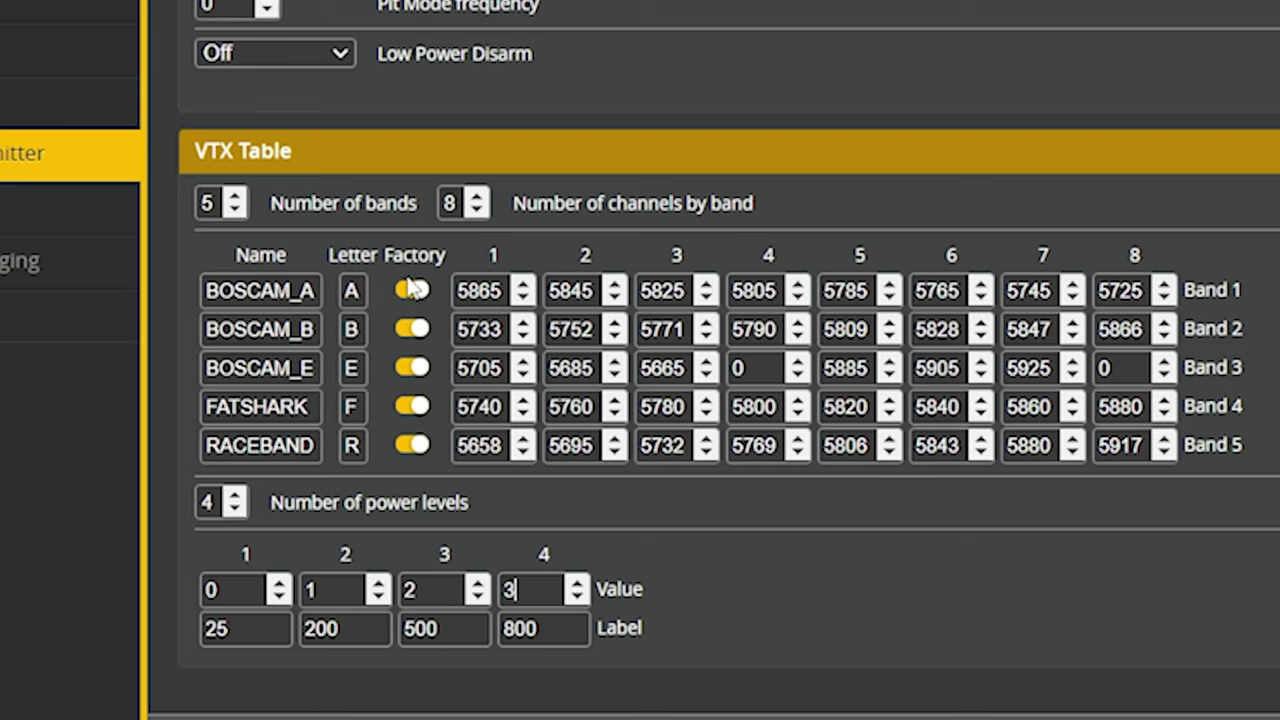
Switch the BOSCAM_A band's Factory setting off and back on.
left_click(410, 295)
left_click(409, 300)
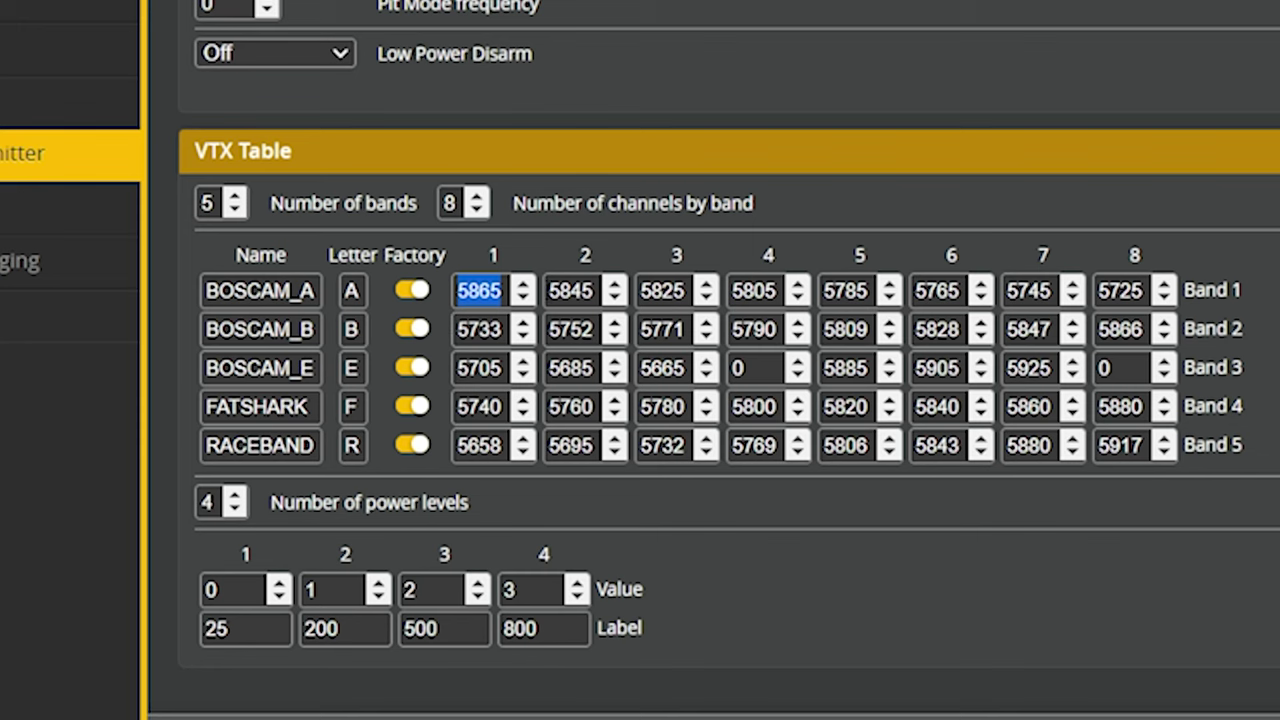
Add a sixth band named JB with letter J, and enter 5658 and 586 as its first two channel frequencies.
double_click(362, 446)
key("Tab")
key("Tab")
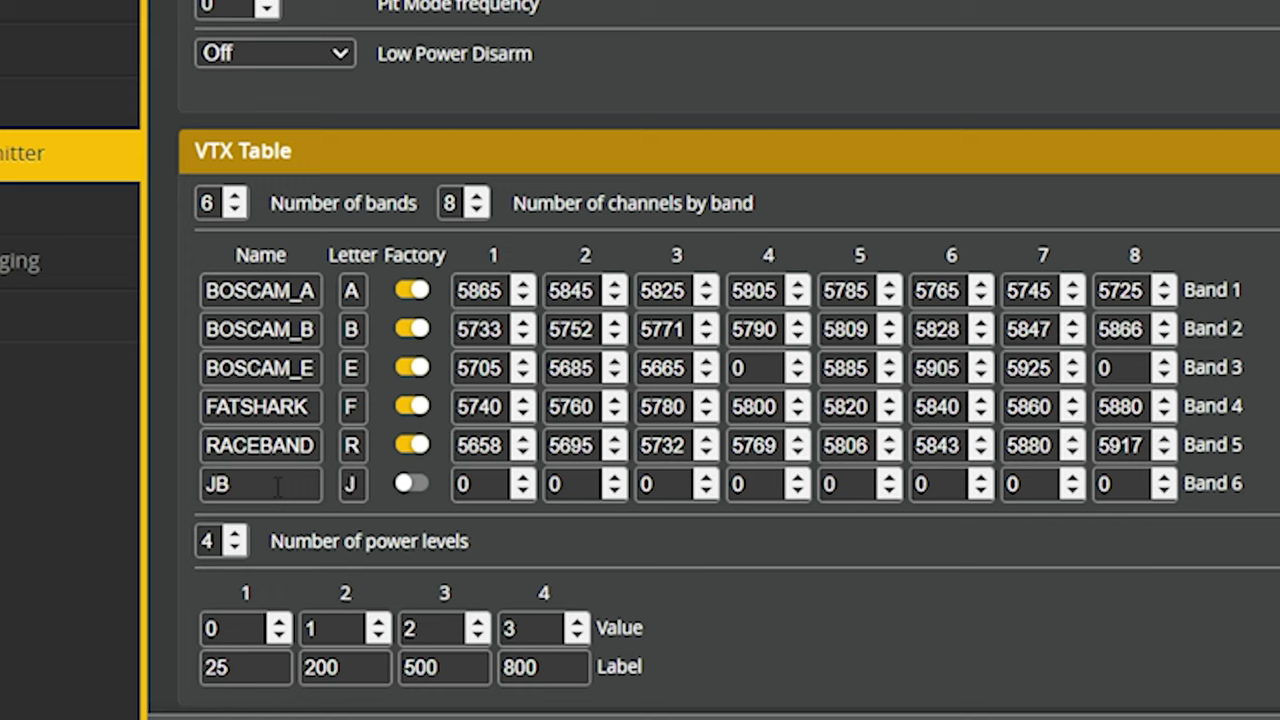
left_click(416, 488)
left_click(411, 488)
type("5658")
key("Tab")
type("586")
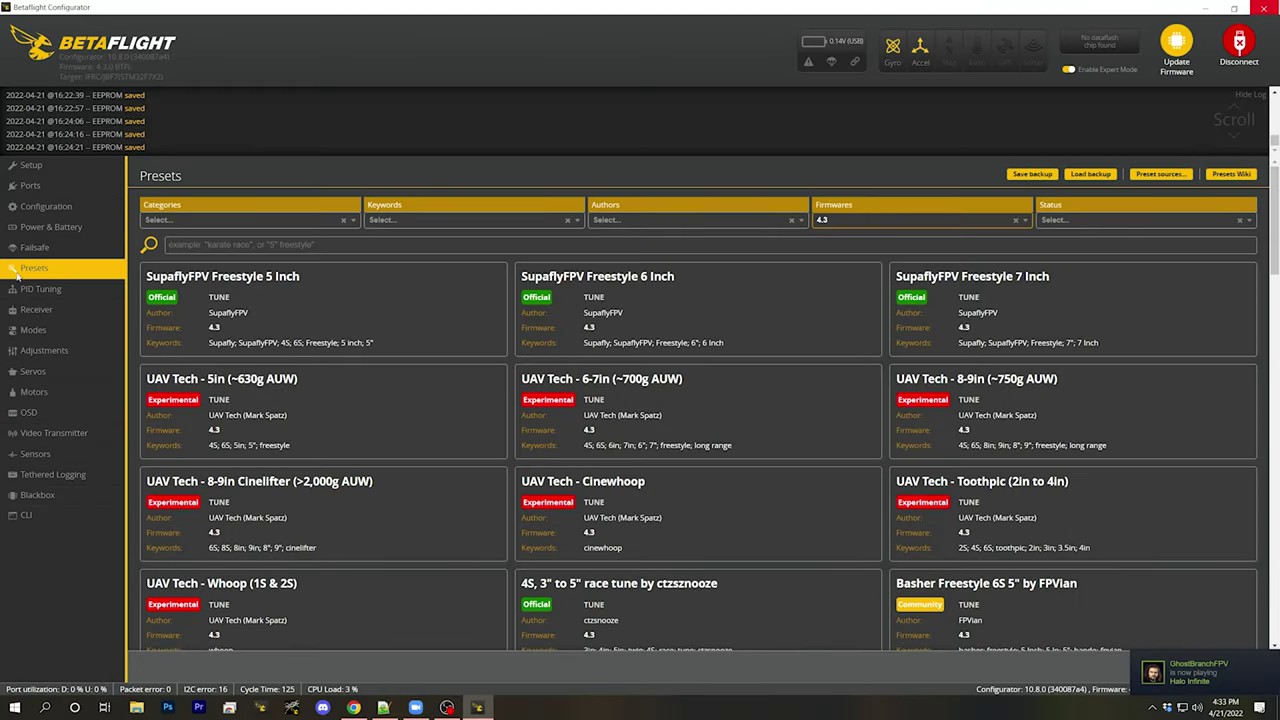
Filter the presets to the VTX category and search them for "rush".
left_click(240, 220)
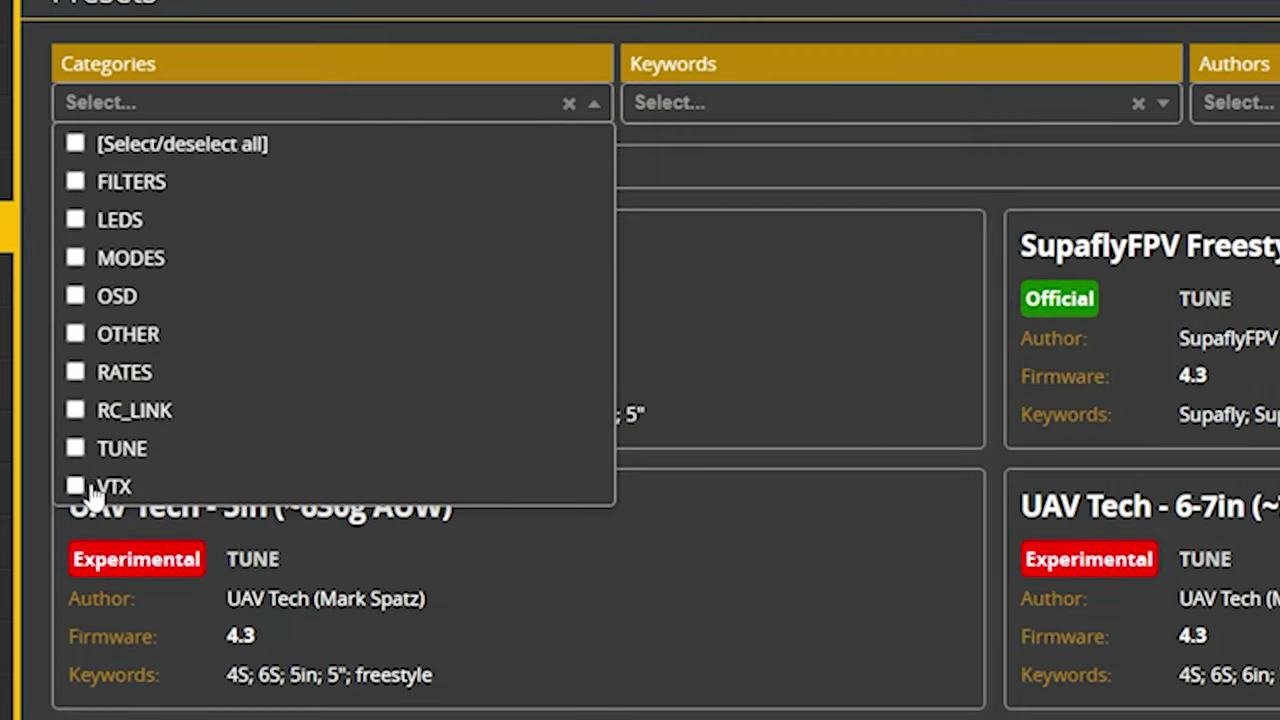
left_click(88, 488)
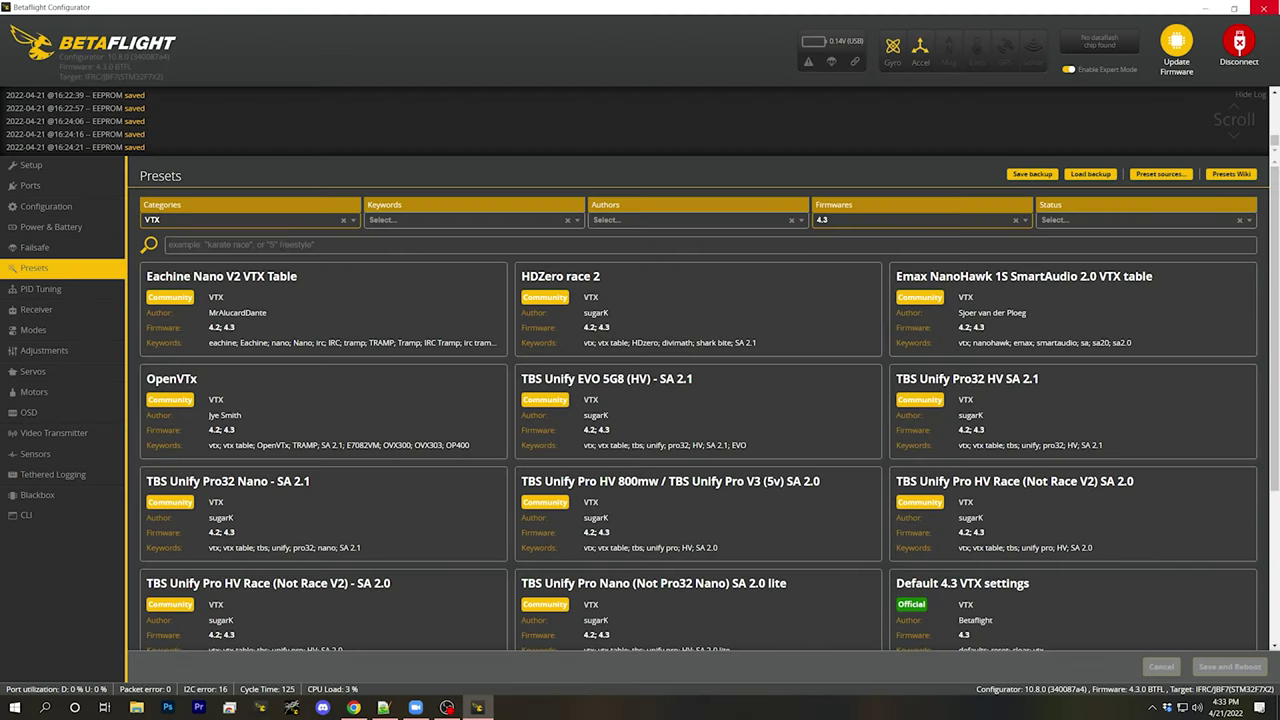
type("rush")
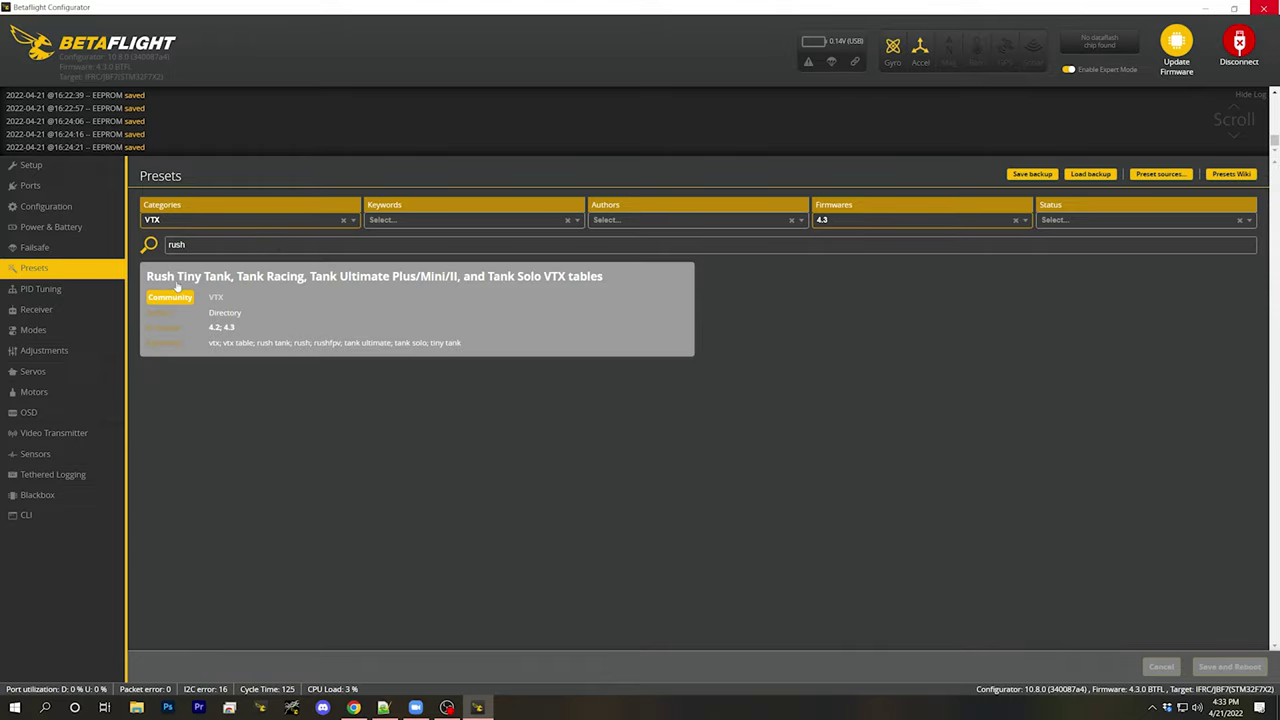
Open the Rush VTX tables preset, choose only the Tiny Tank option, and show its CLI commands.
left_click(318, 301)
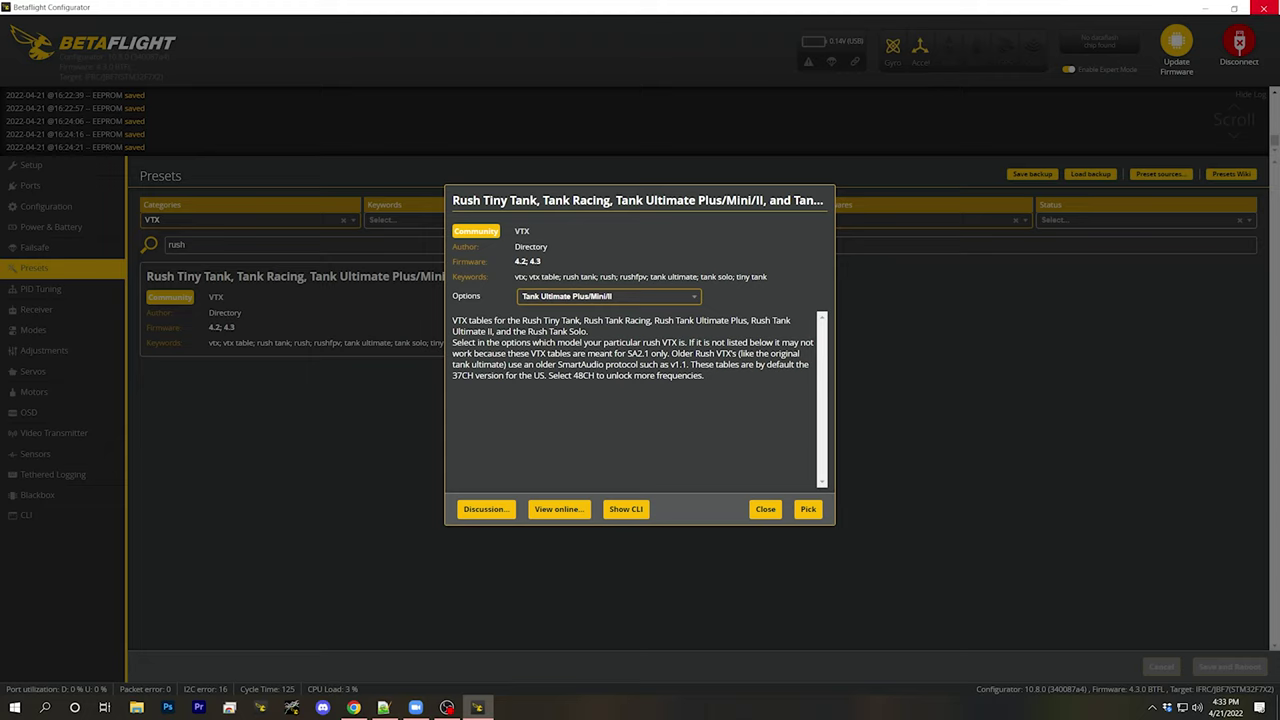
left_click(600, 297)
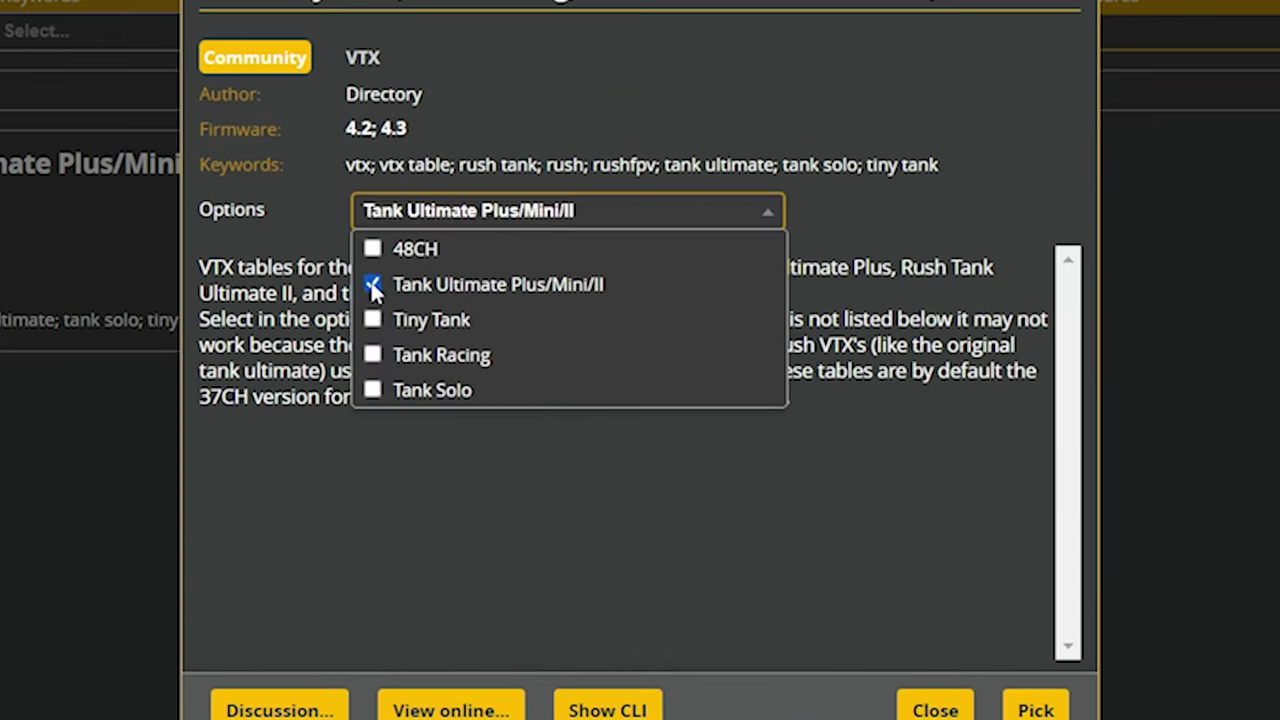
left_click(533, 343)
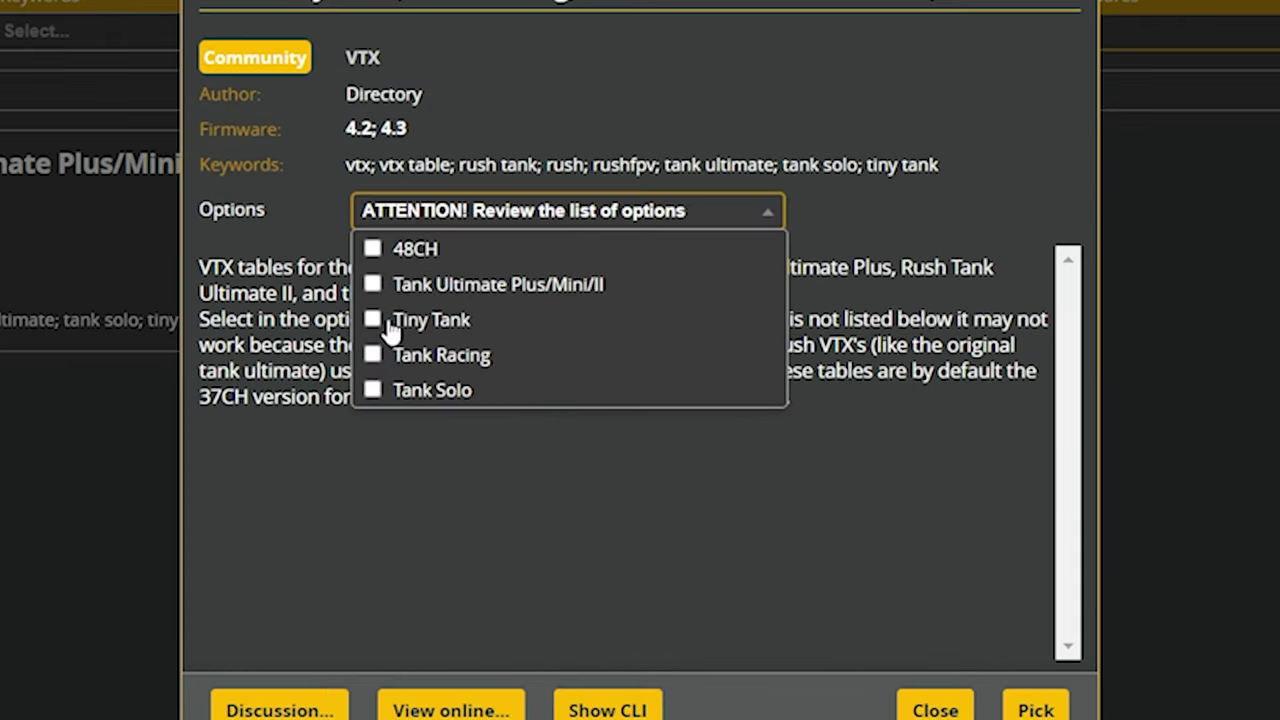
left_click(414, 322)
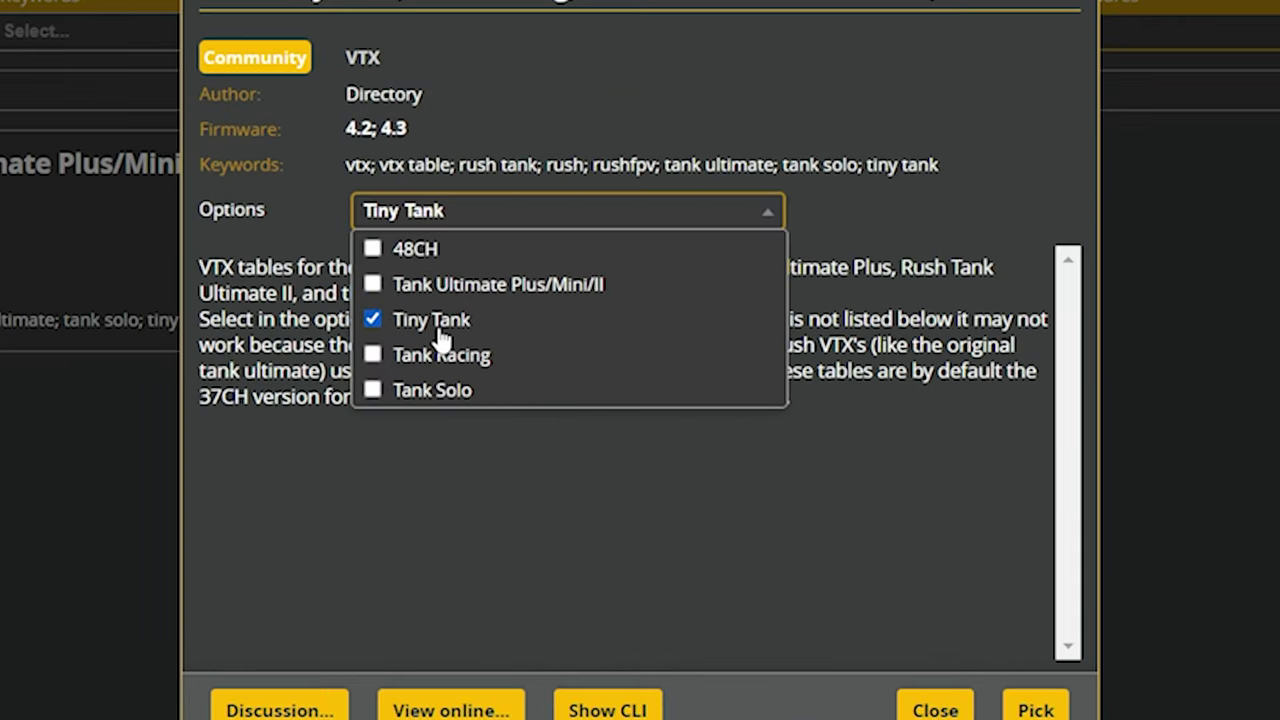
left_click(574, 642)
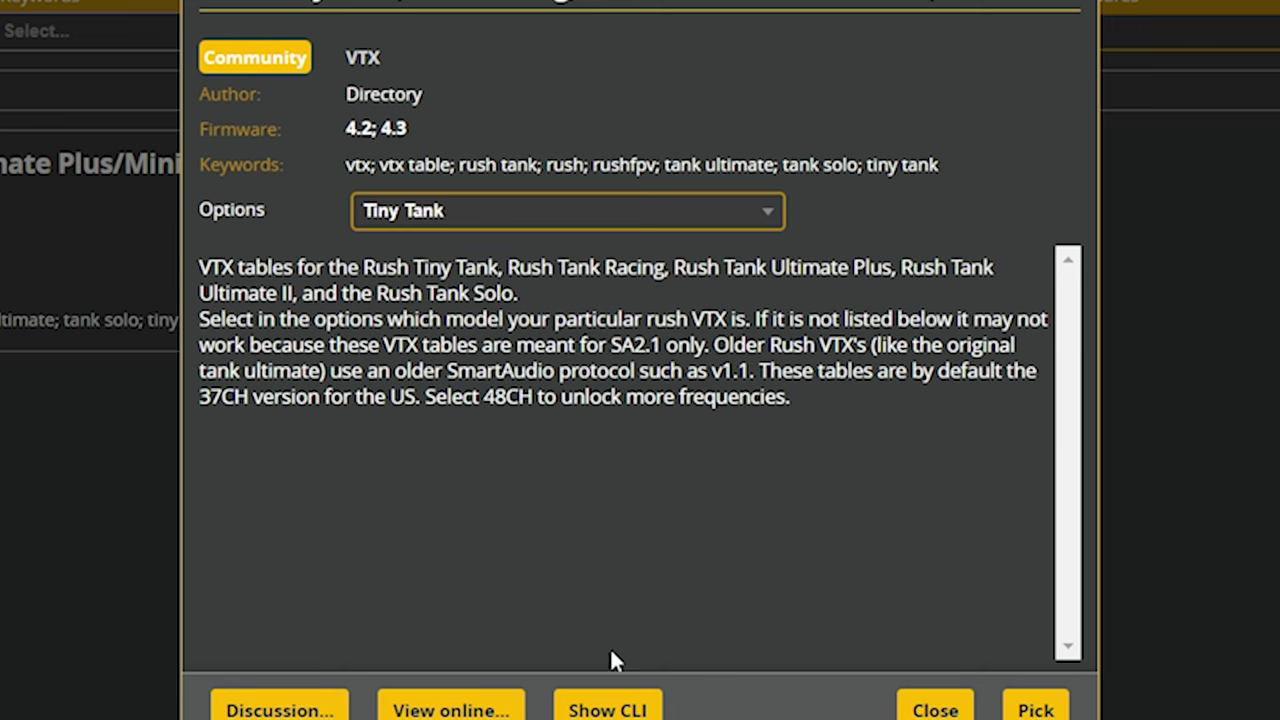
left_click(630, 709)
scroll(645, 408, "down", 2)
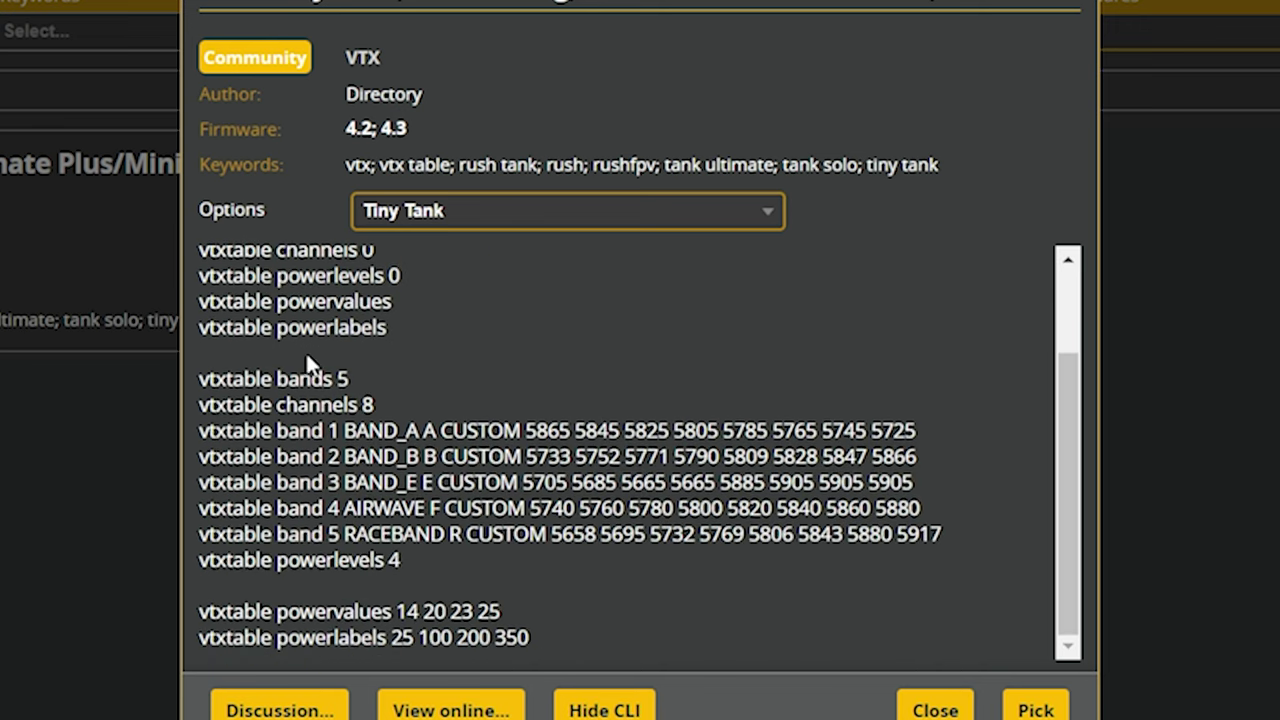
Examine the Tiny Tank CLI commands, checking the band definitions, power values and power labels.
left_click_drag(254, 366, 728, 623)
left_click_drag(622, 615, 520, 456)
left_click(522, 632)
left_click_drag(207, 640, 405, 647)
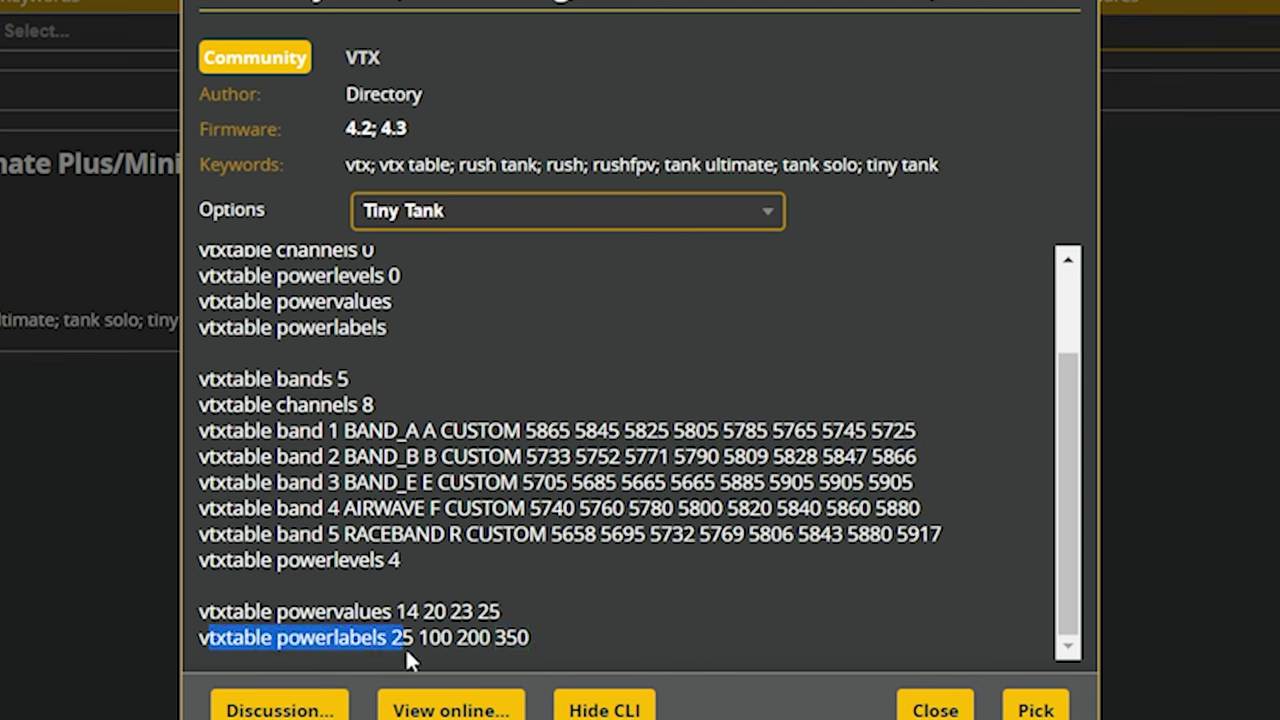
left_click(528, 637)
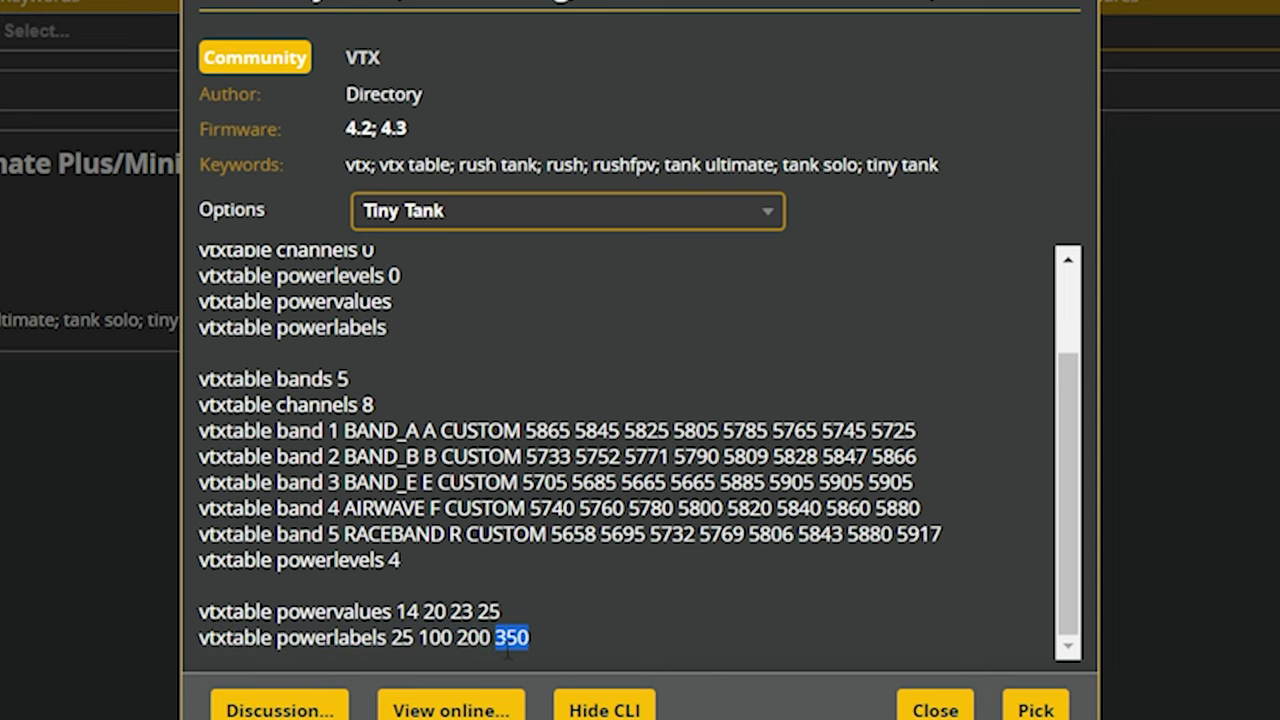
Switch the Rush preset's option from Tiny Tank to Tank Ultimate Plus/Mini/II and inspect its CLI power settings.
left_click(452, 222)
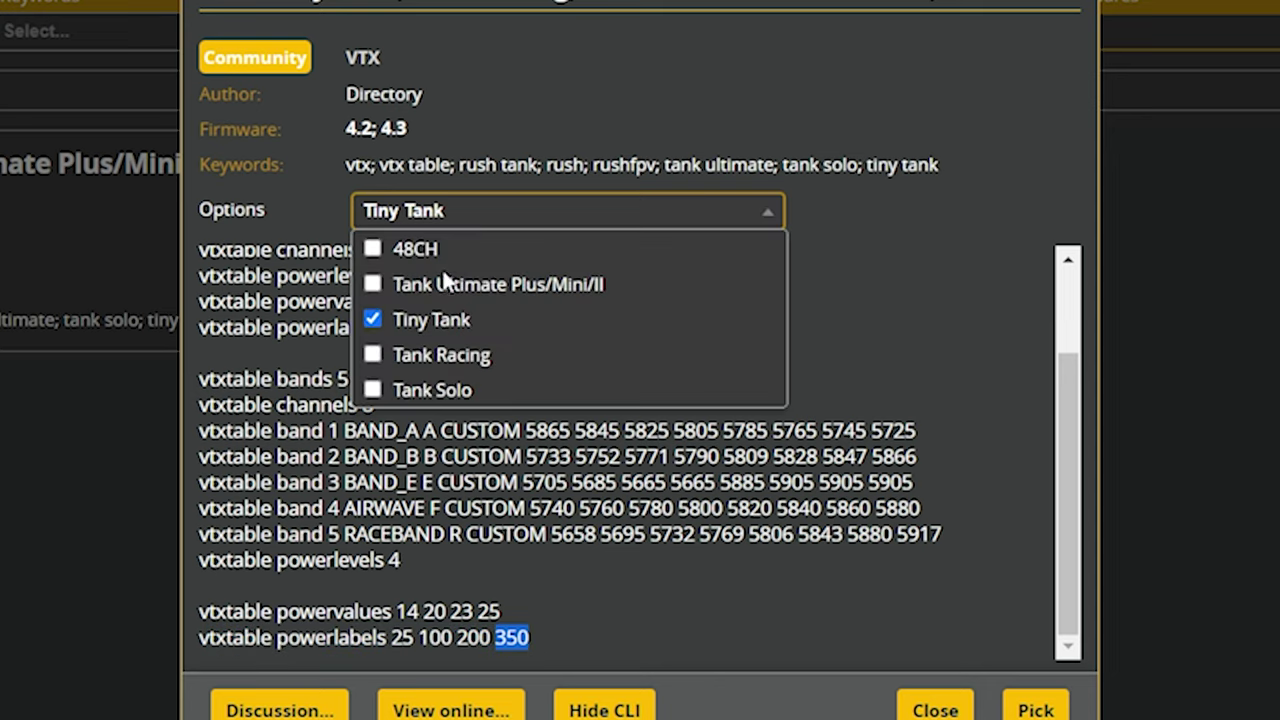
left_click(372, 319)
left_click(373, 284)
left_click(853, 380)
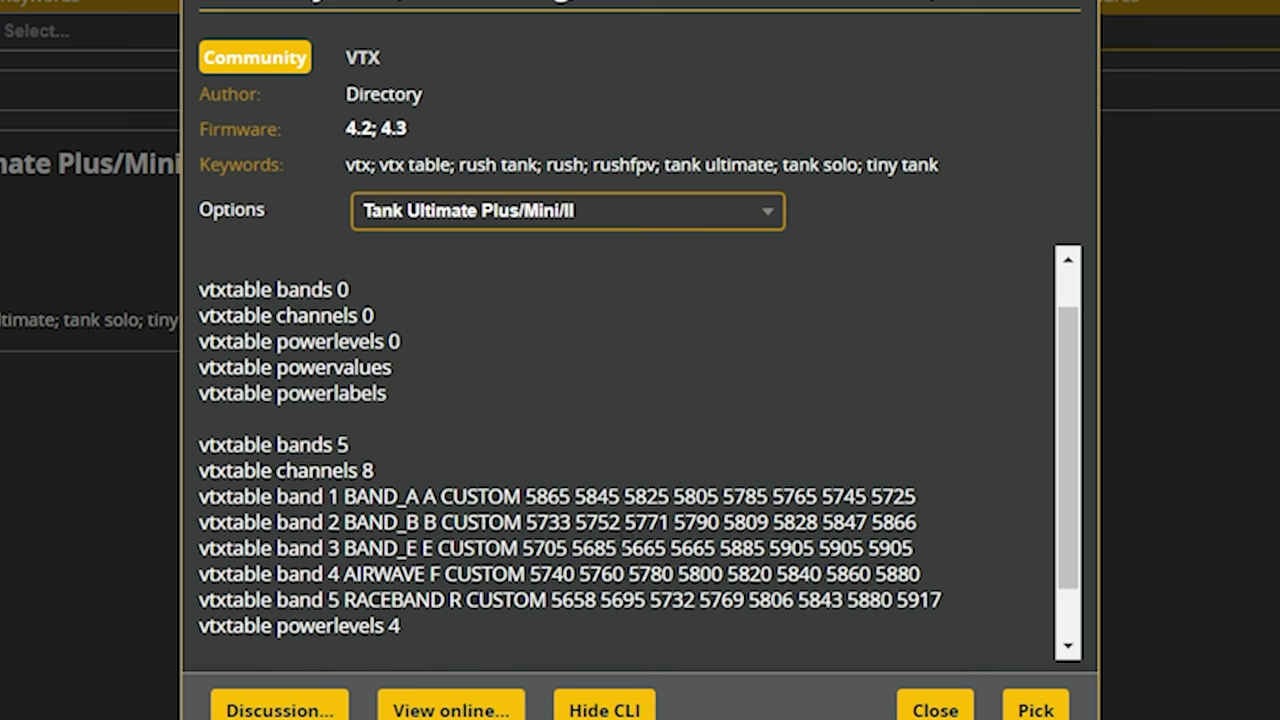
scroll(588, 565, "down", 2)
left_click_drag(355, 637, 495, 637)
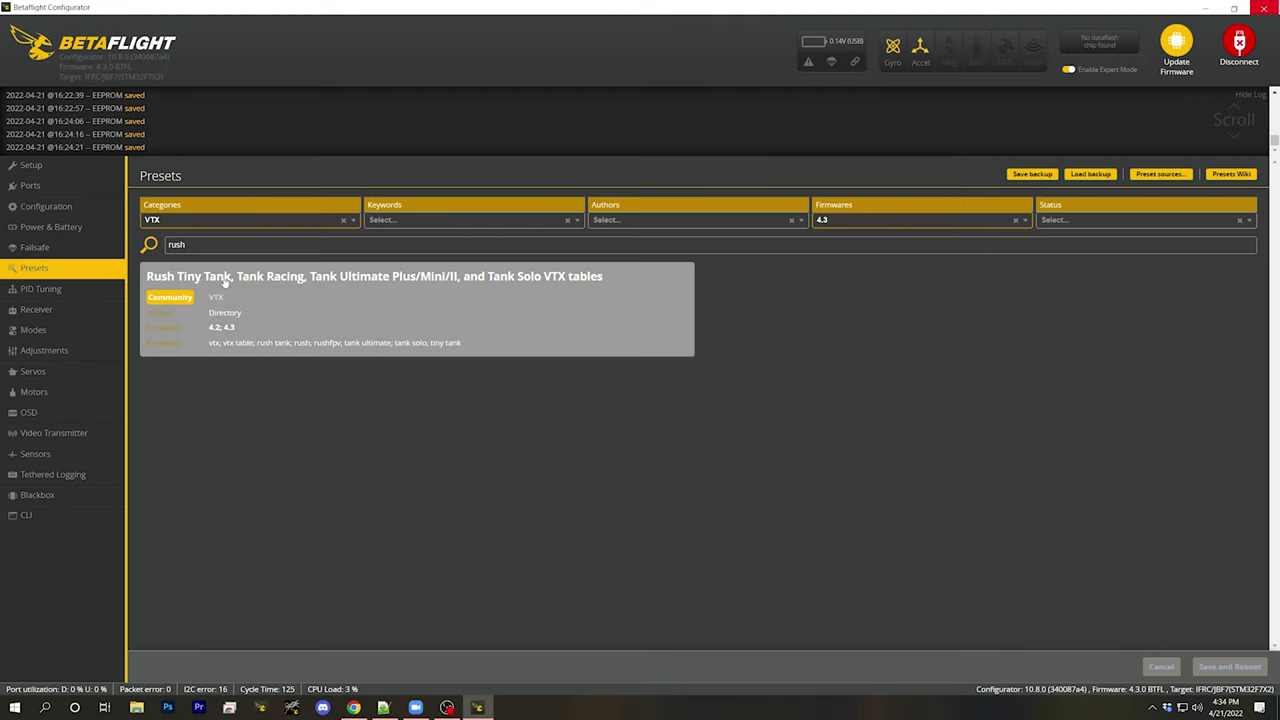
left_click(300, 318)
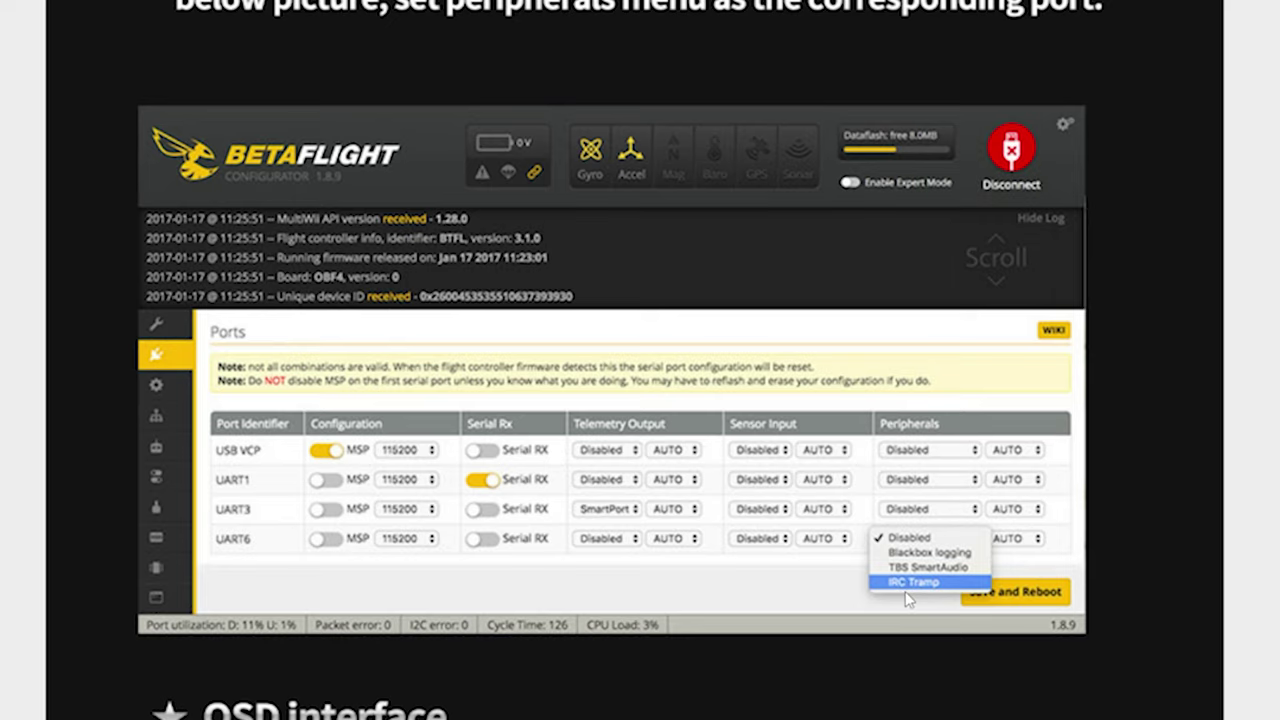
Read the PandaRC VTX Nano page's port setup and OSD interface instructions.
scroll(640, 360, "down", 1)
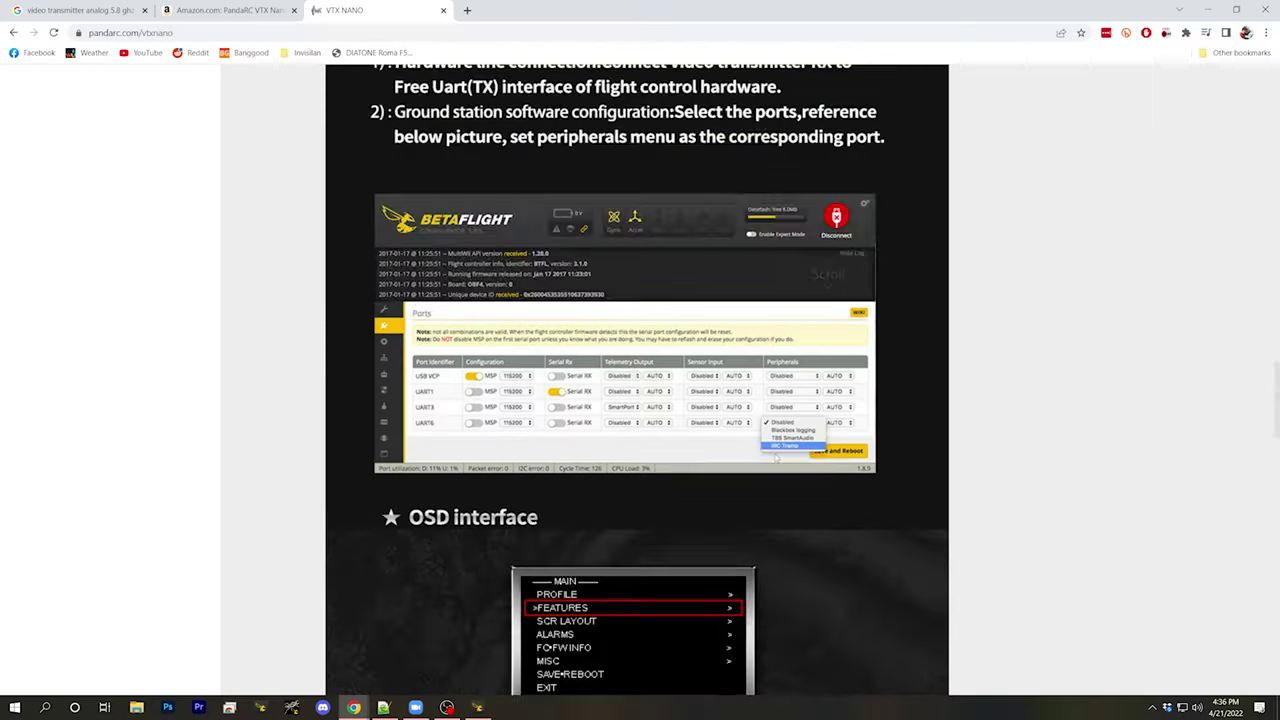
scroll(900, 480, "down", 15)
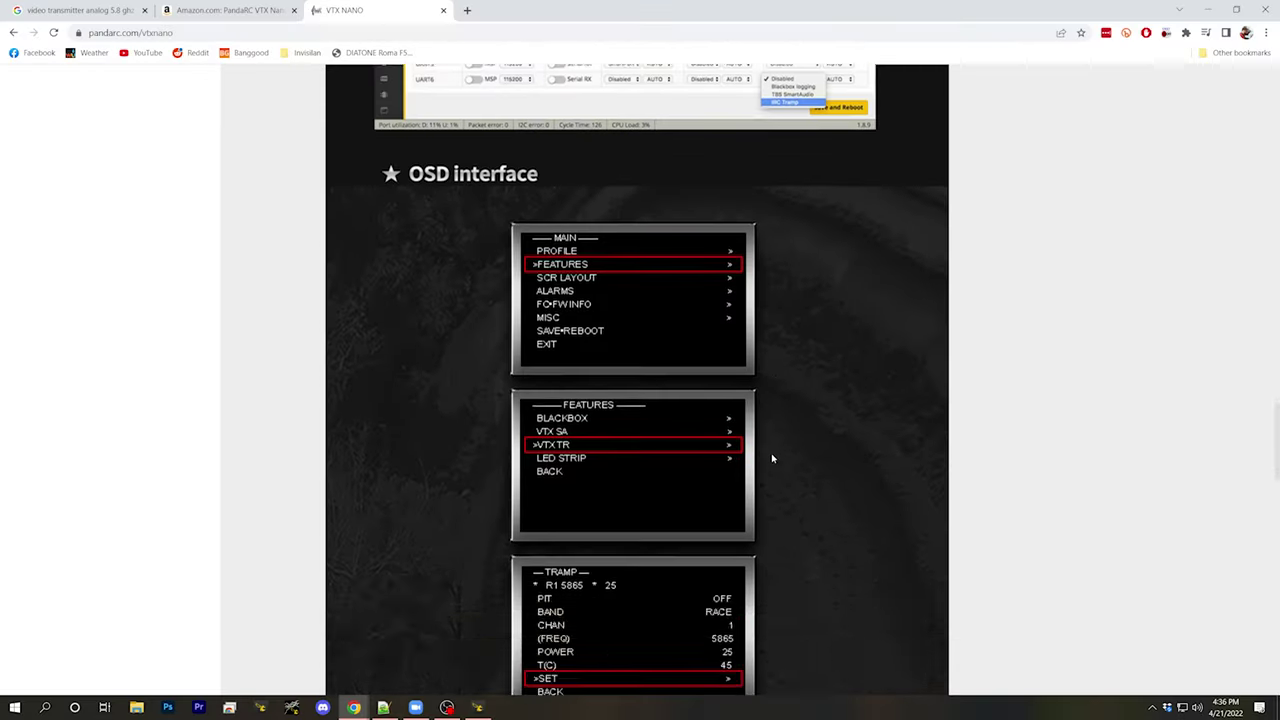
scroll(714, 448, "down", 5)
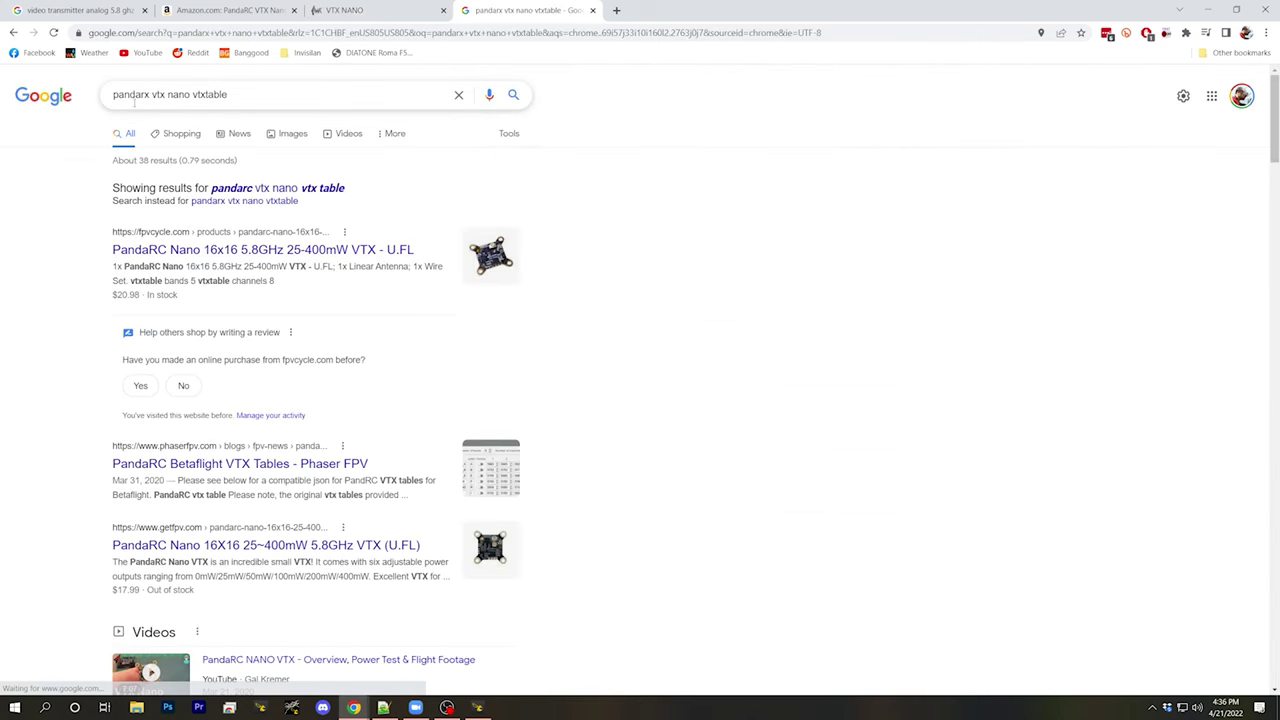
Correct the web search's brand spelling to "pandarc", use the suggested query "pandarc vtx nano vtx table", and check the Phaser FPV result.
left_click(155, 104)
key("BackSpace")
type("c")
key("Return")
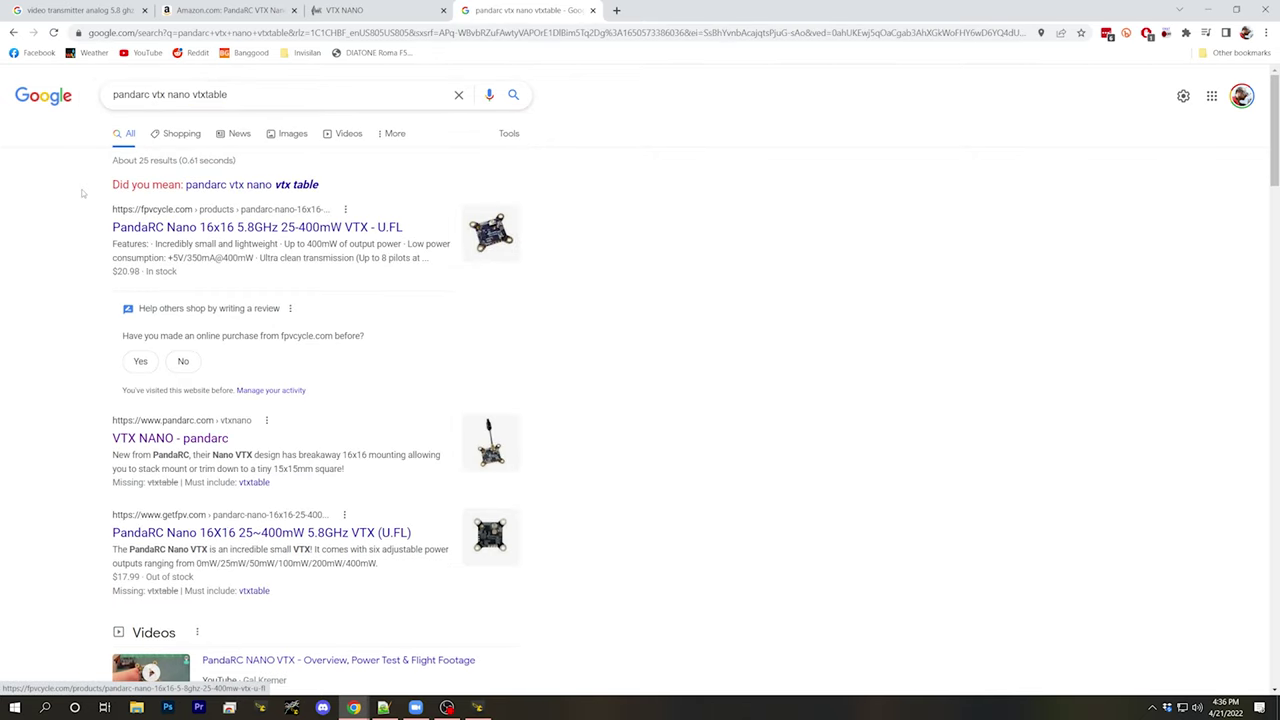
left_click(230, 184)
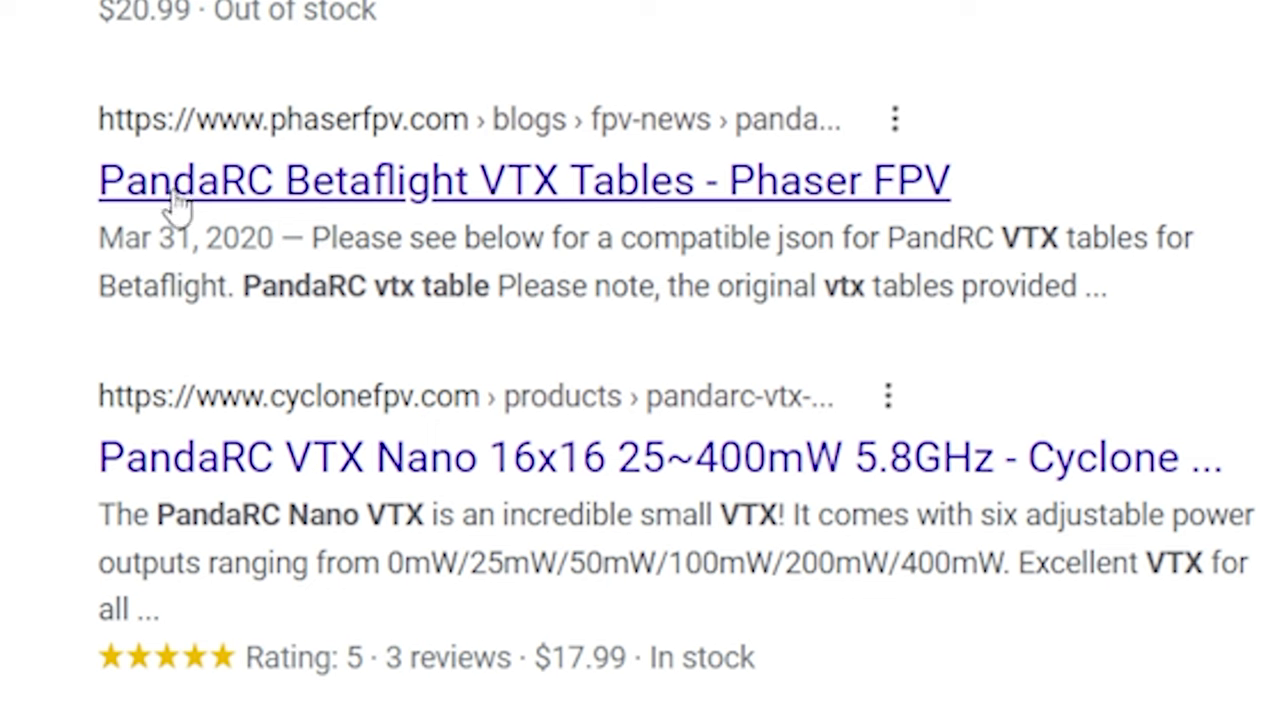
left_click_drag(244, 287, 489, 287)
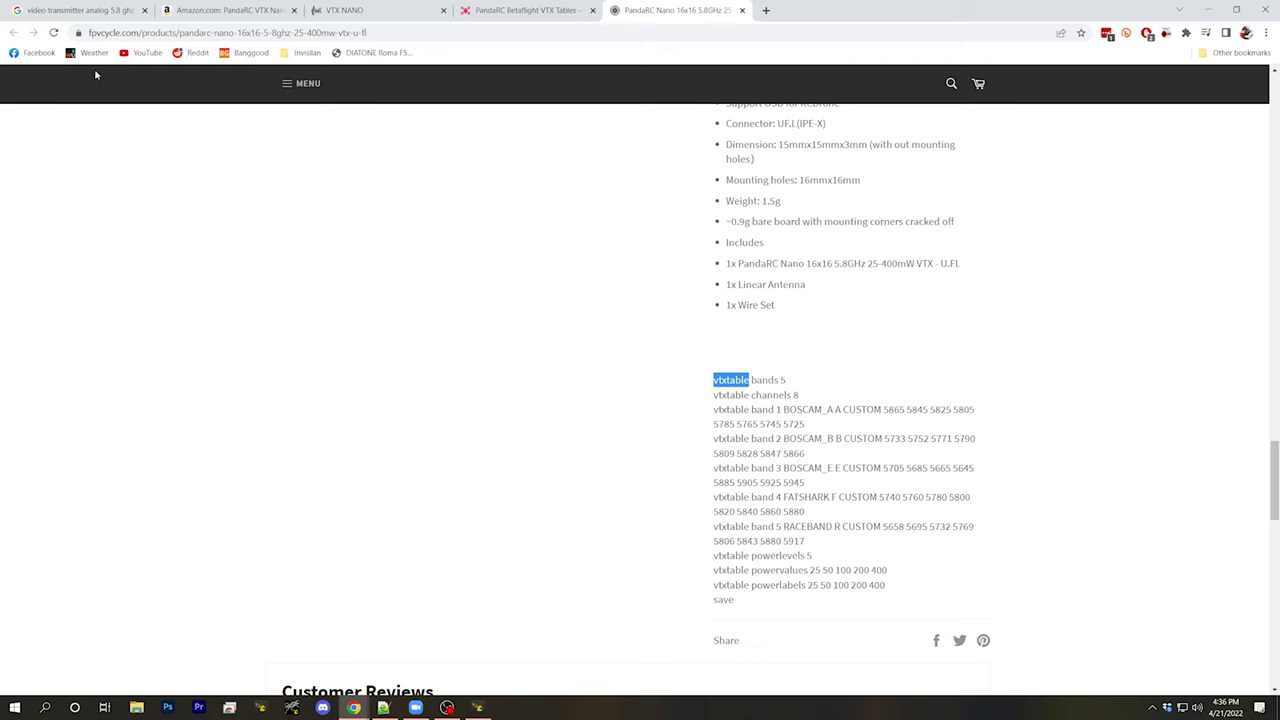
Highlight the vtxtable commands from bands through powerlabels on the FPV Cycle PandaRC Nano page, and review the product page.
scroll(836, 290, "down", 2)
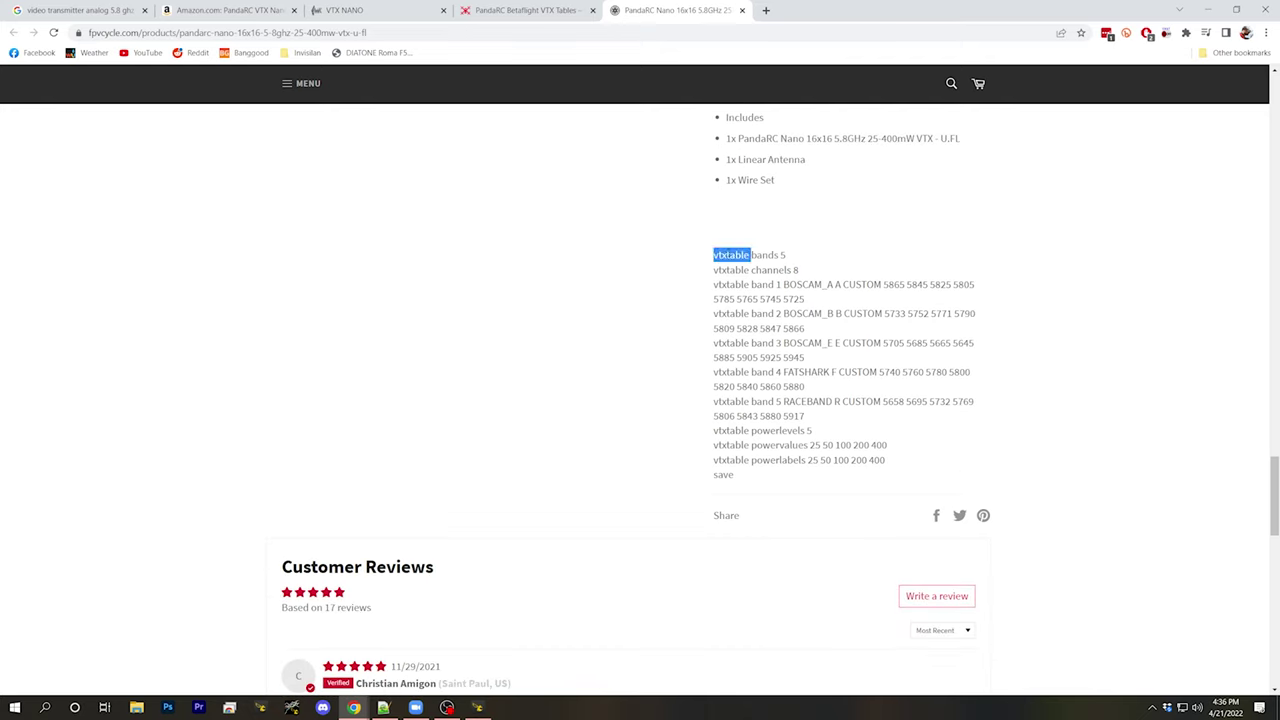
left_click_drag(713, 255, 901, 456)
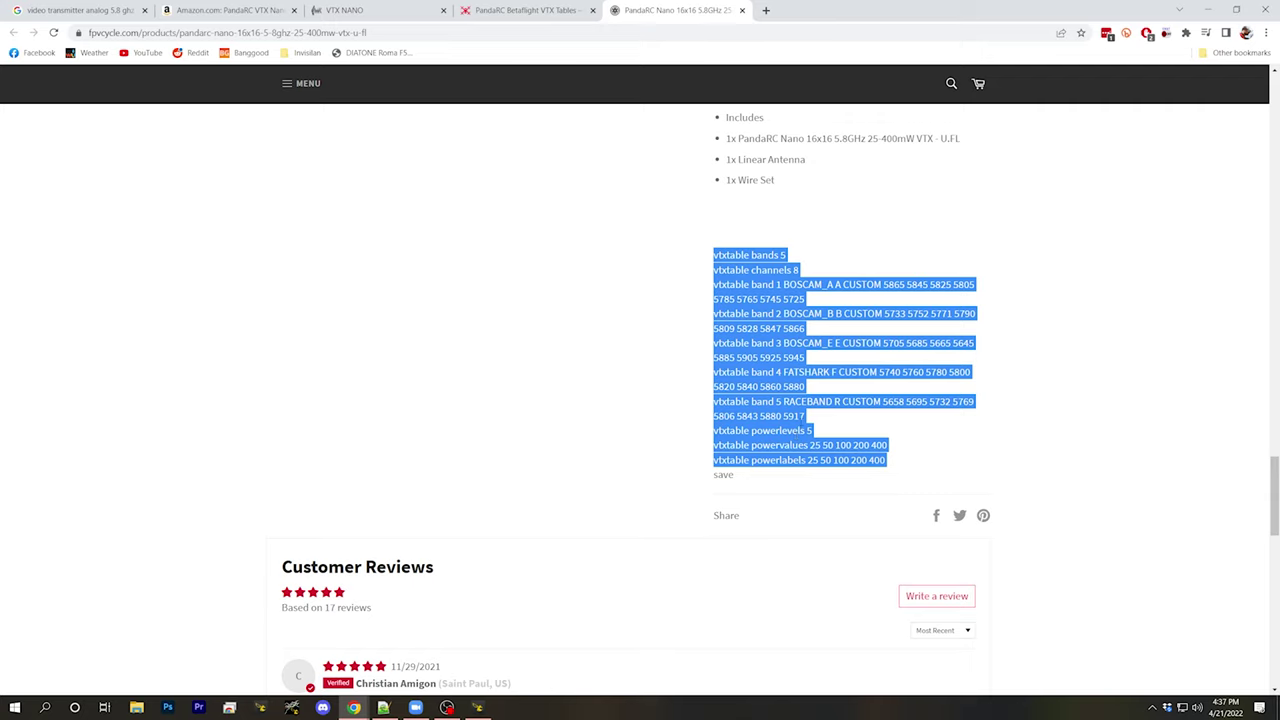
scroll(813, 427, "up", 20)
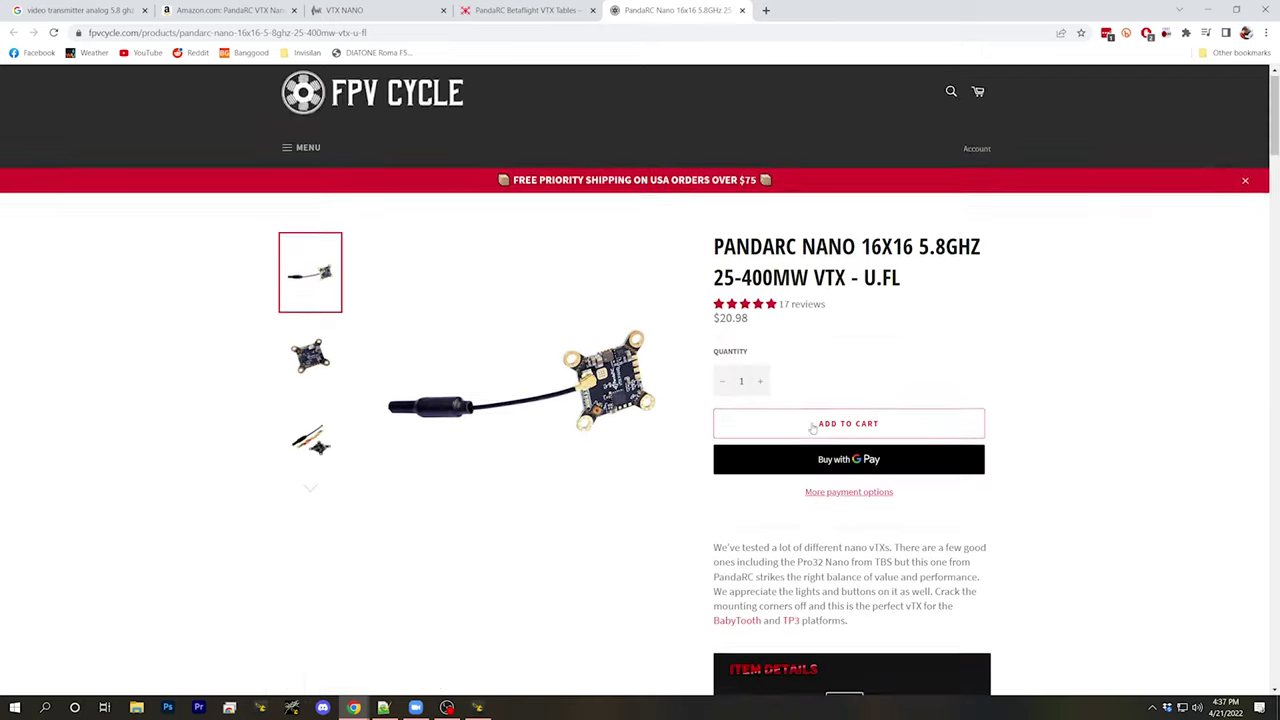
scroll(813, 427, "down", 20)
scroll(759, 360, "up", 2)
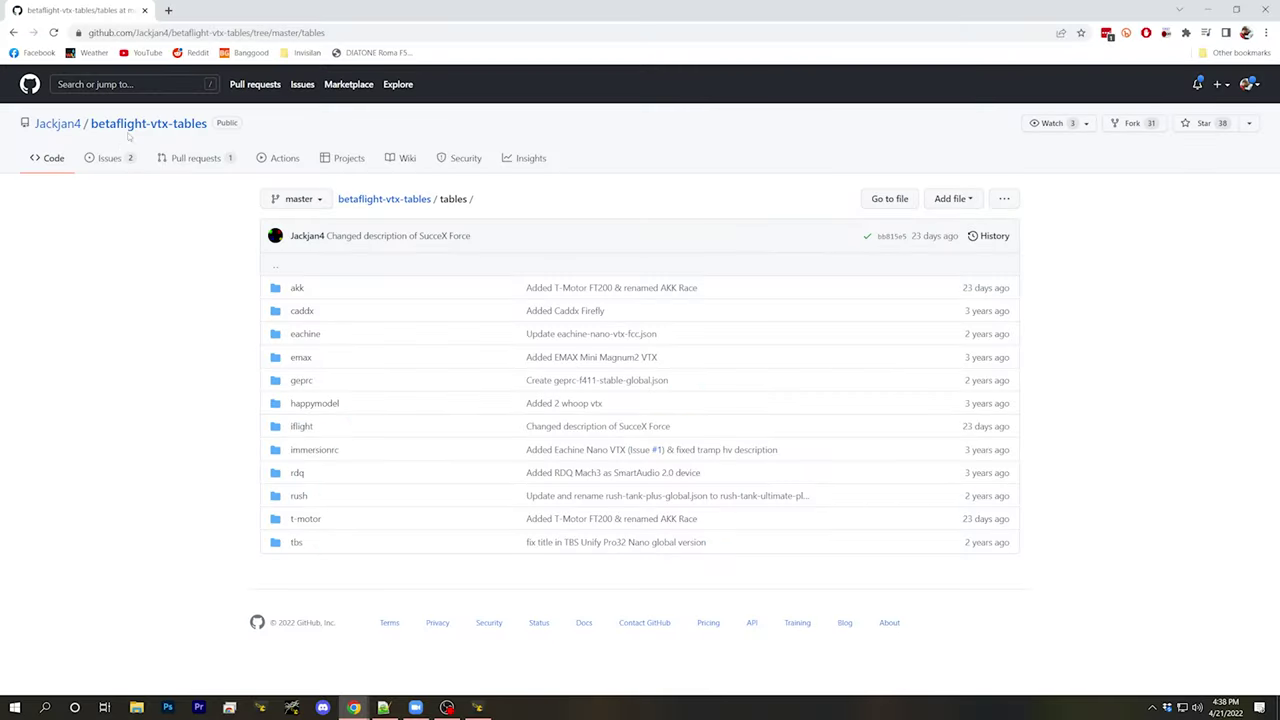
Check the address of the betaflight-vtx-tables repository on GitHub and open its rdq tables folder.
left_click(114, 34)
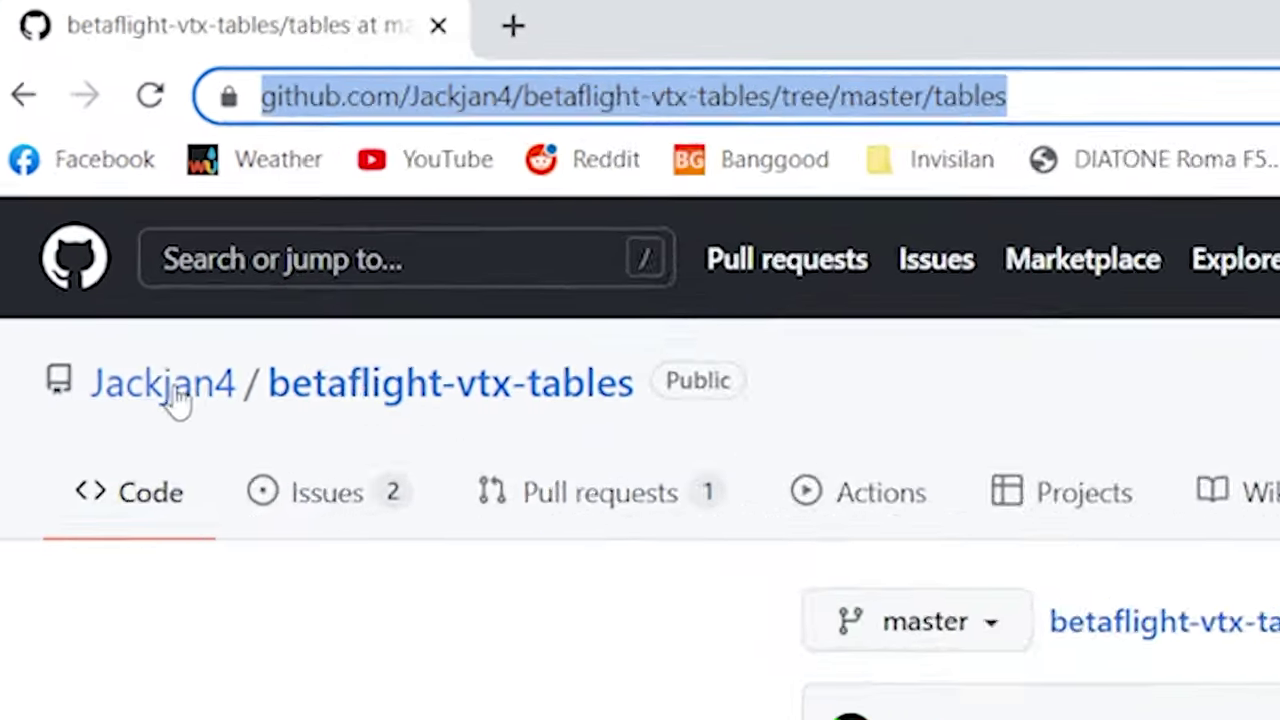
mouse_move(46, 129)
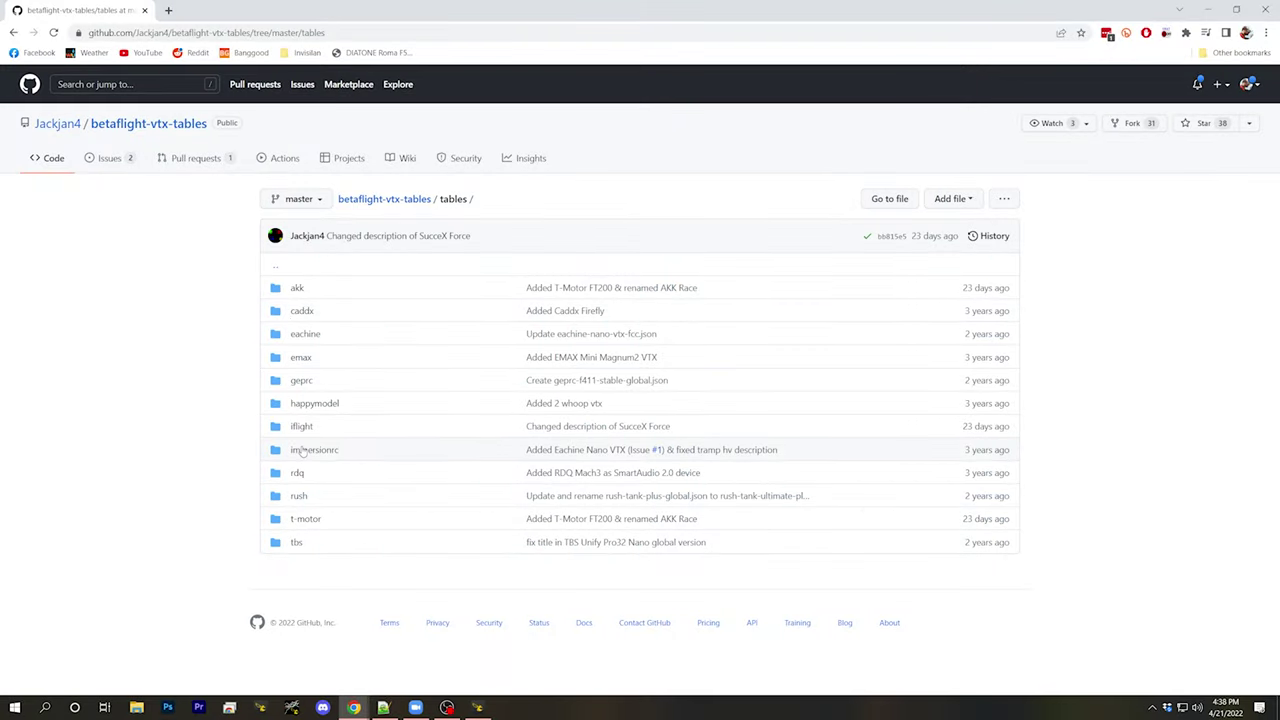
left_click(297, 472)
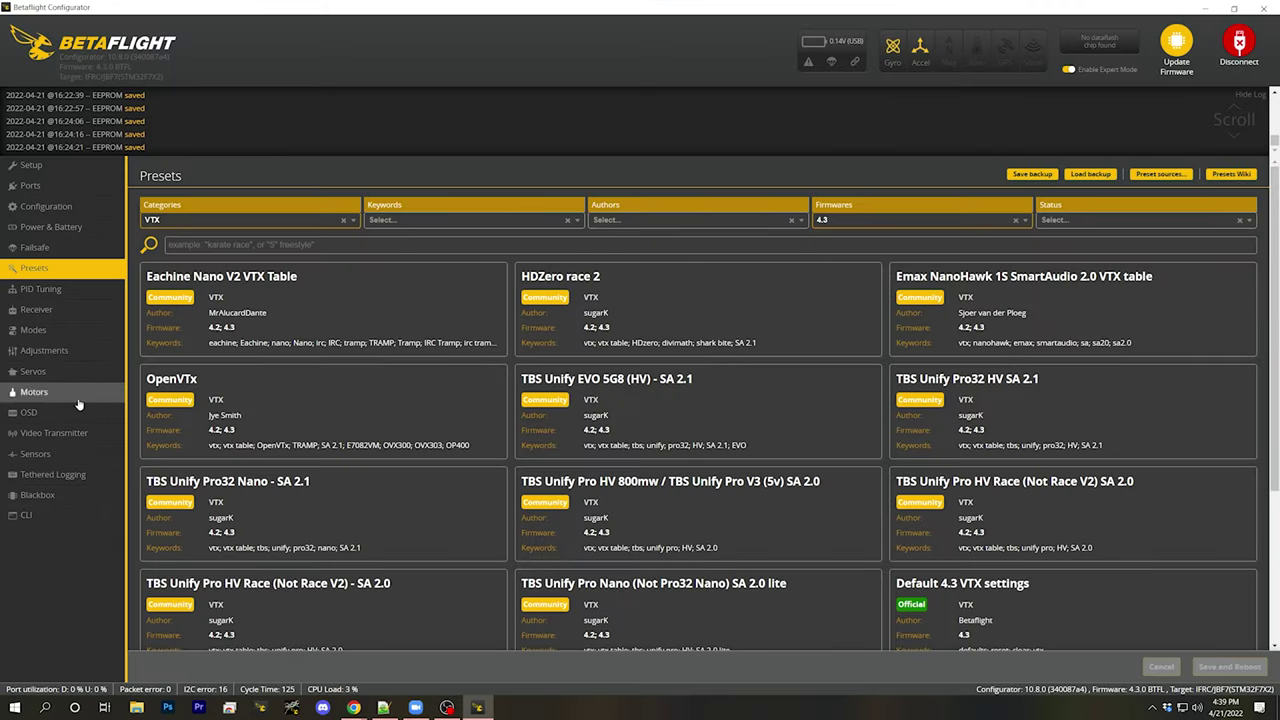
Open the Video Transmitter settings in Betaflight Configurator and load the VTX table from the clipboard.
left_click(60, 433)
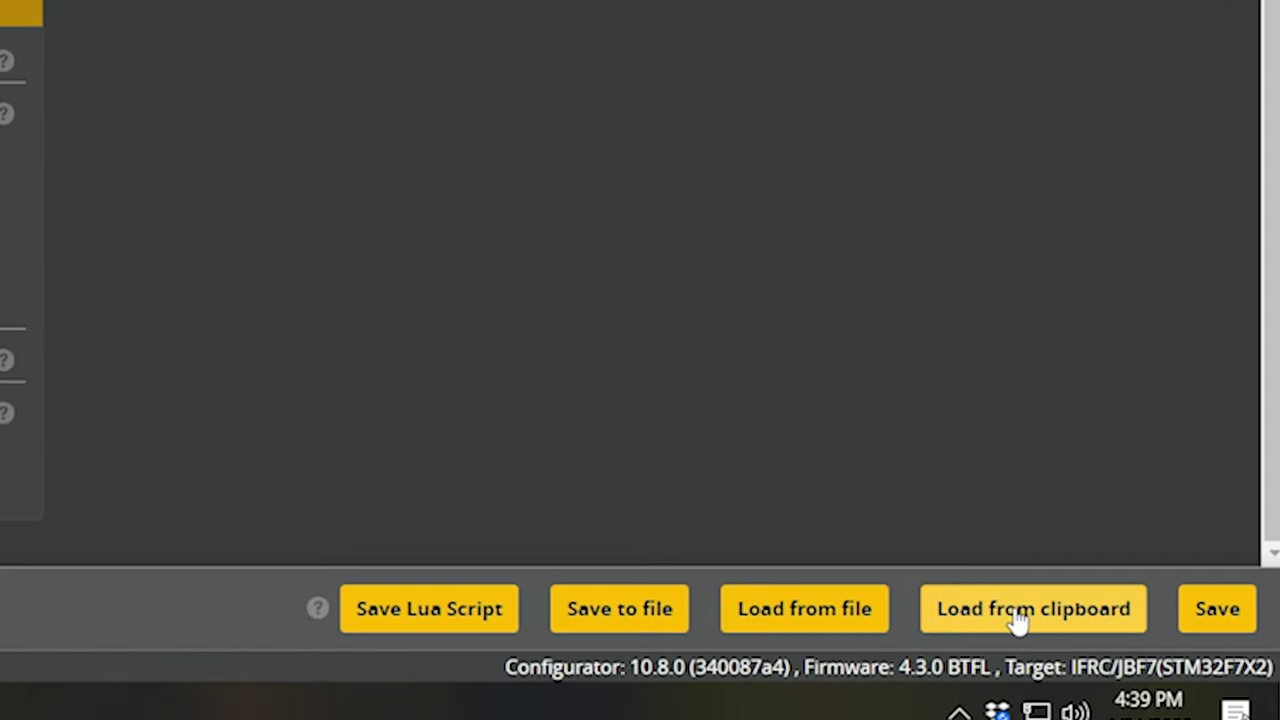
left_click(1017, 620)
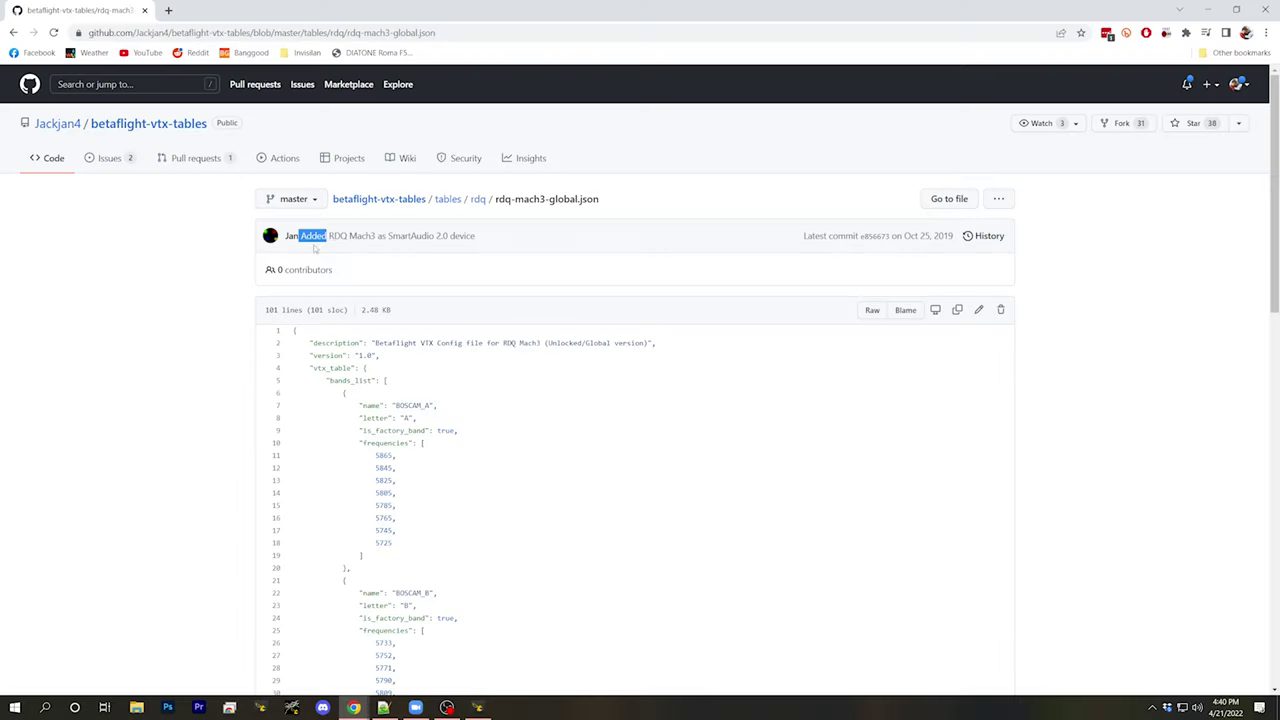
Try to load the VTX configuration from the clipboard after copying the rdq-mach3-global.json page's code along with its surrounding page text.
left_click_drag(314, 250, 403, 645)
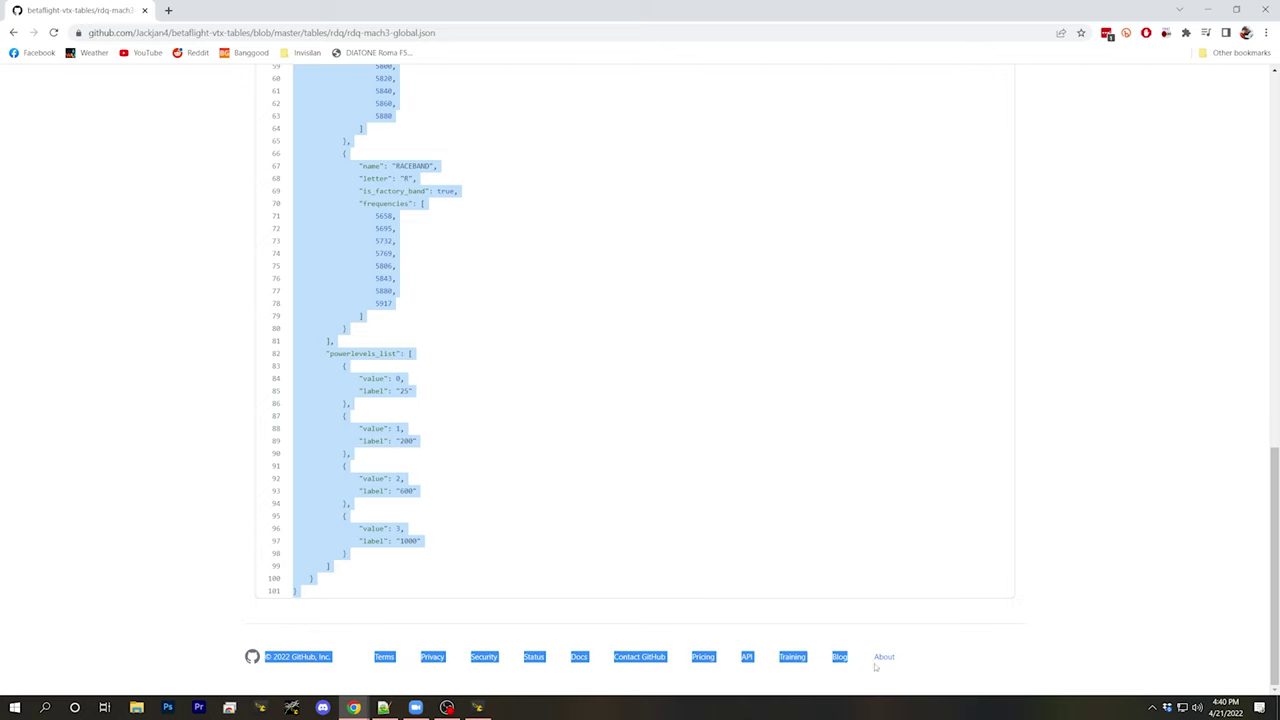
right_click(356, 270)
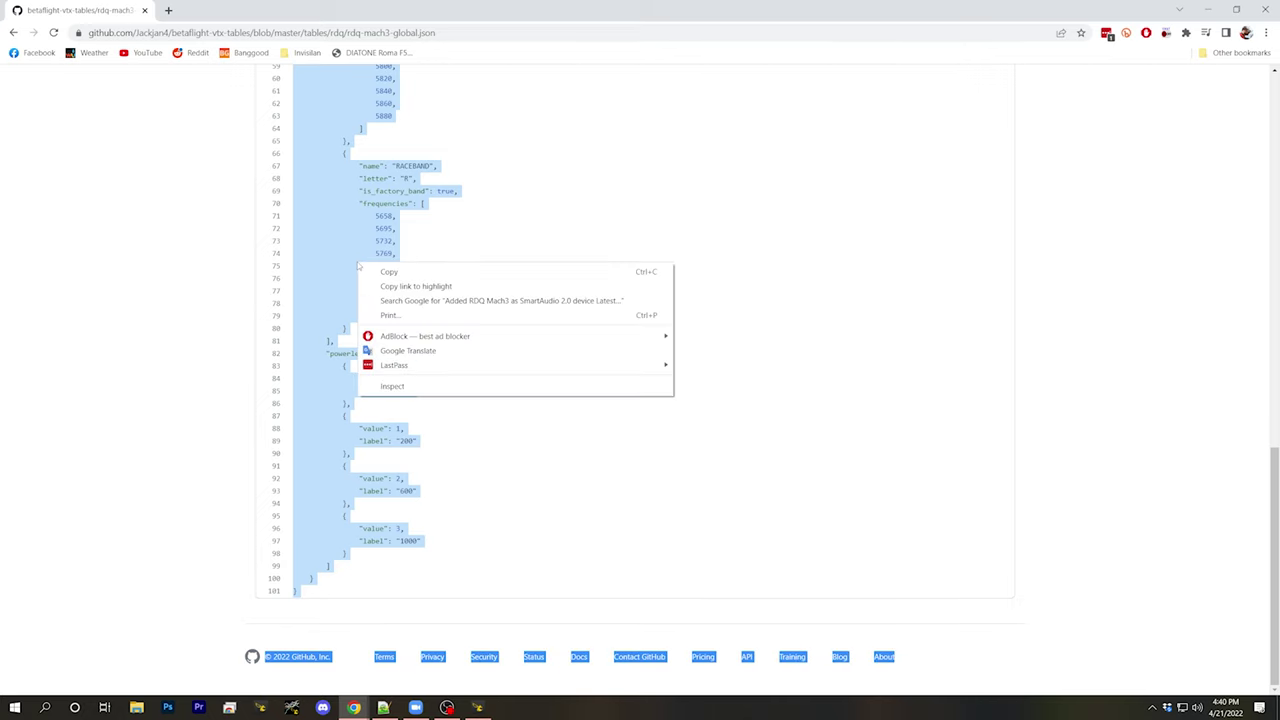
left_click(383, 274)
key("alt+Tab")
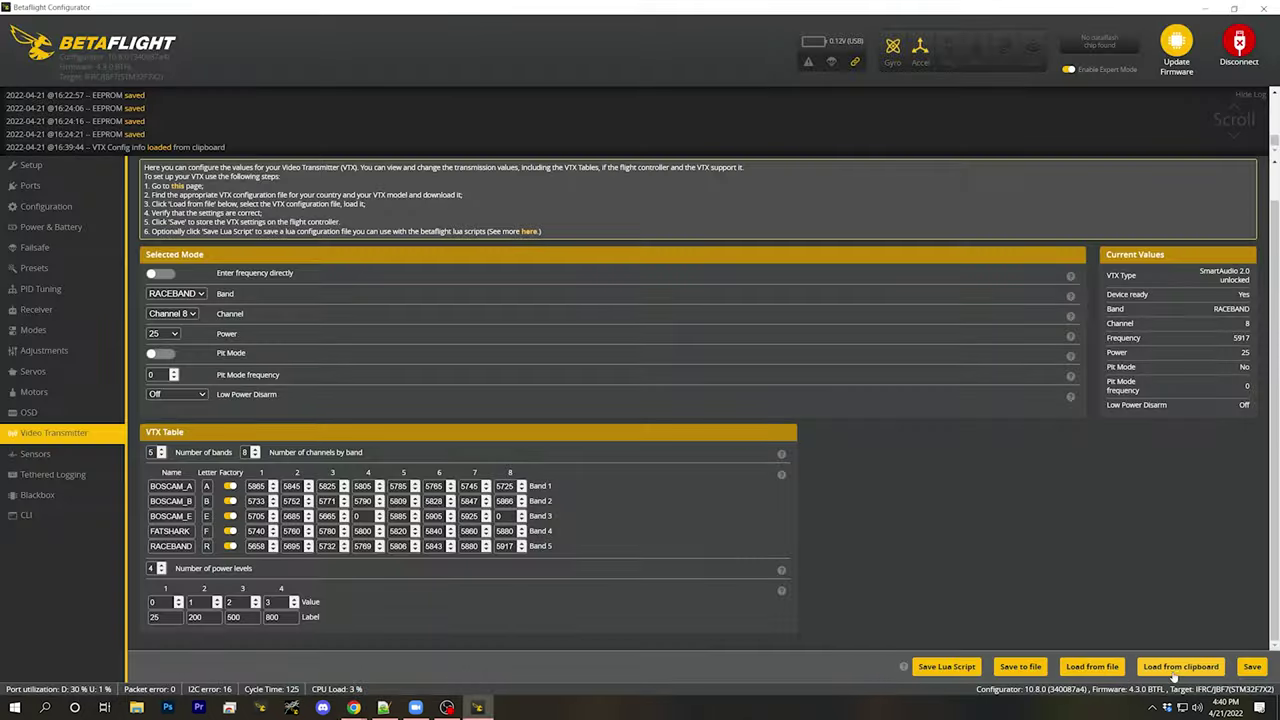
left_click(1176, 670)
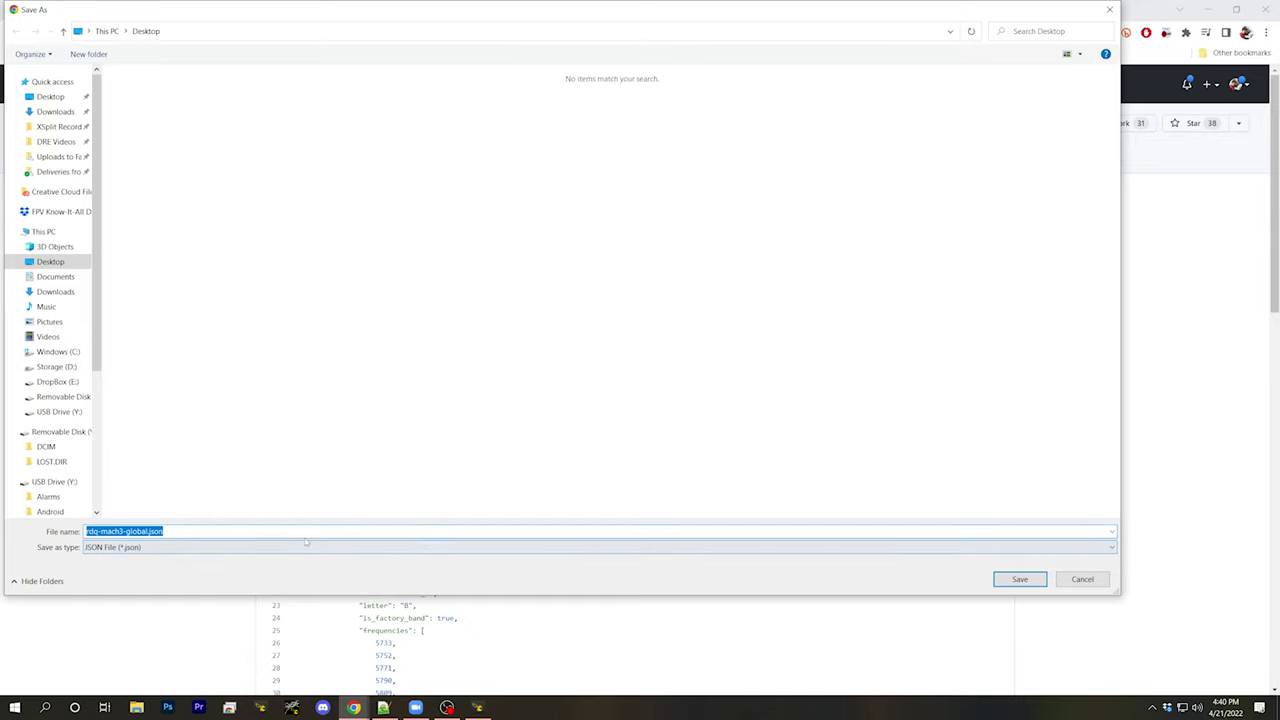
Save rdq-mach3-global.json to the Desktop and load that file into the VTX table in Betaflight Configurator.
left_click(1019, 580)
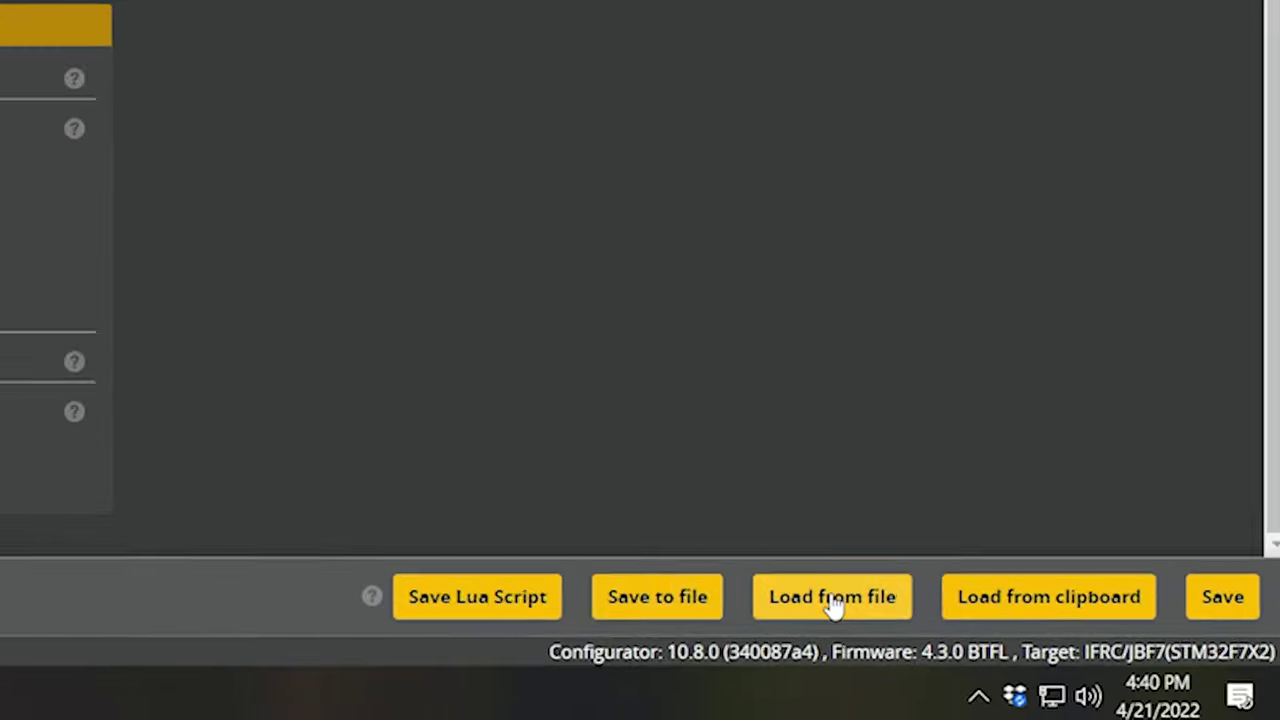
left_click(700, 565)
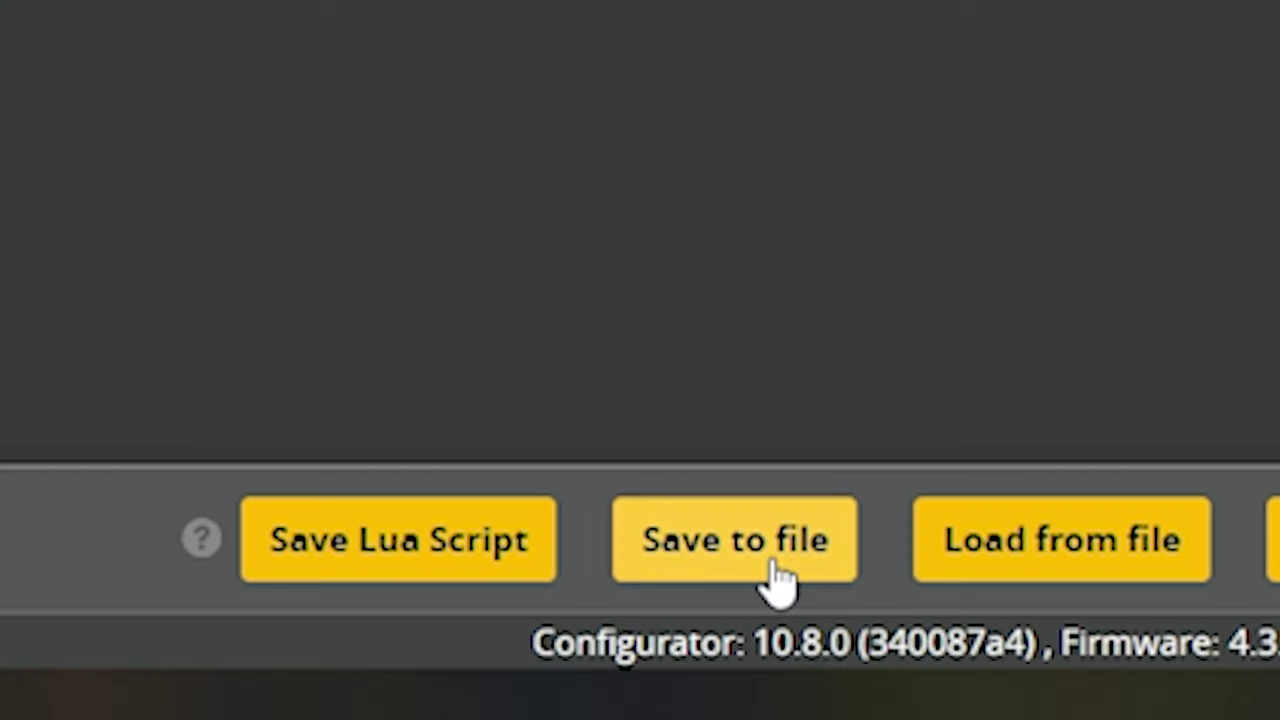
Start exporting the current VTX configuration to a file.
left_click(735, 540)
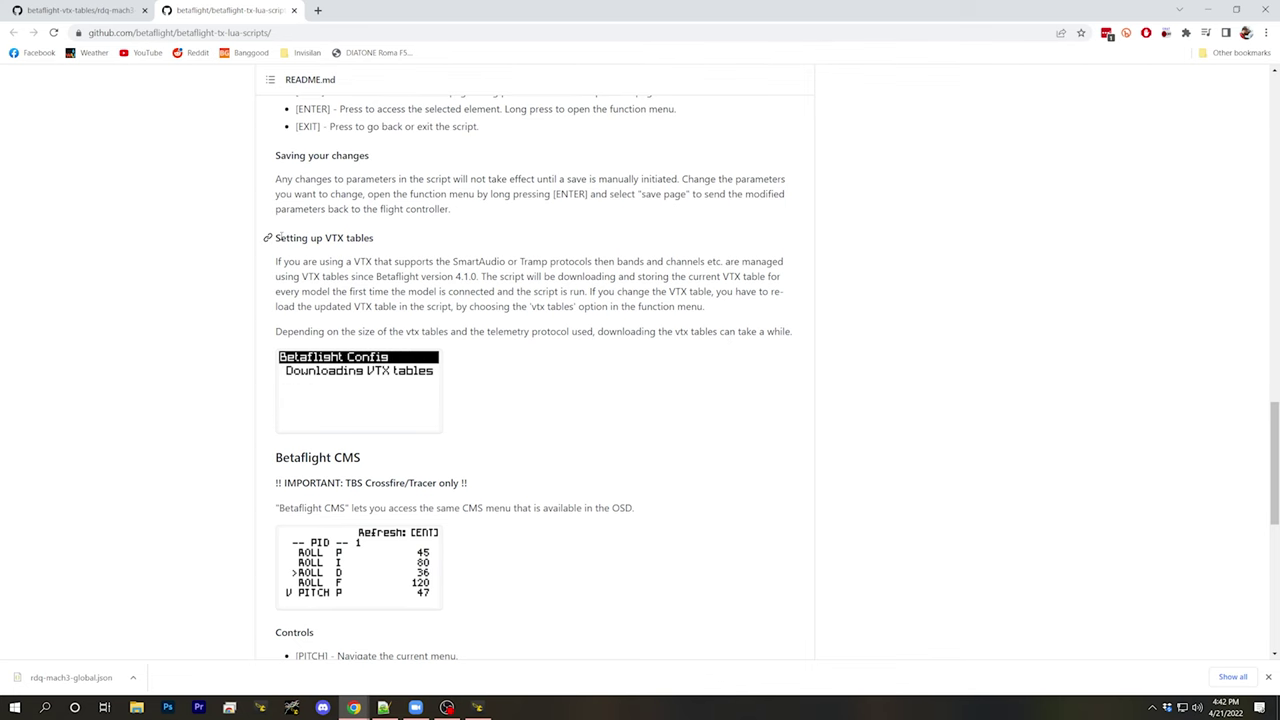
Read the "Setting up VTX tables" section of the betaflight-tx-lua-scripts README.
left_click_drag(277, 237, 675, 307)
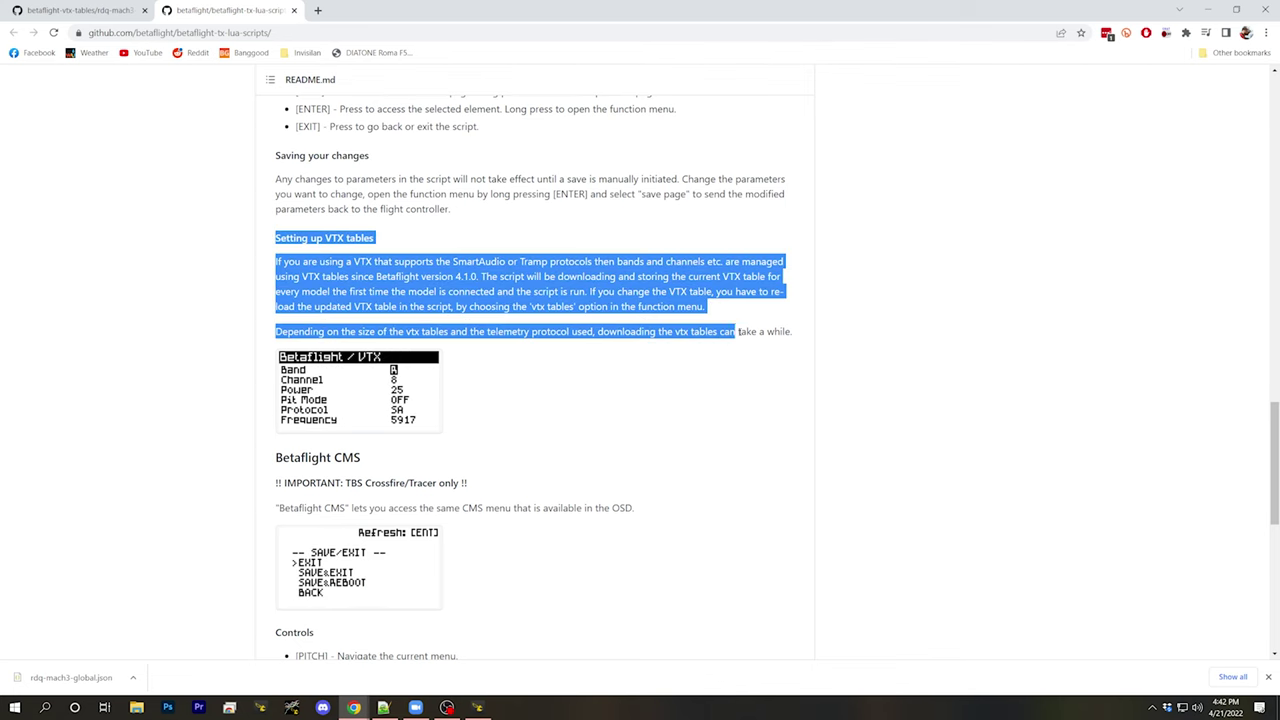
left_click_drag(823, 338, 460, 652)
left_click(433, 357)
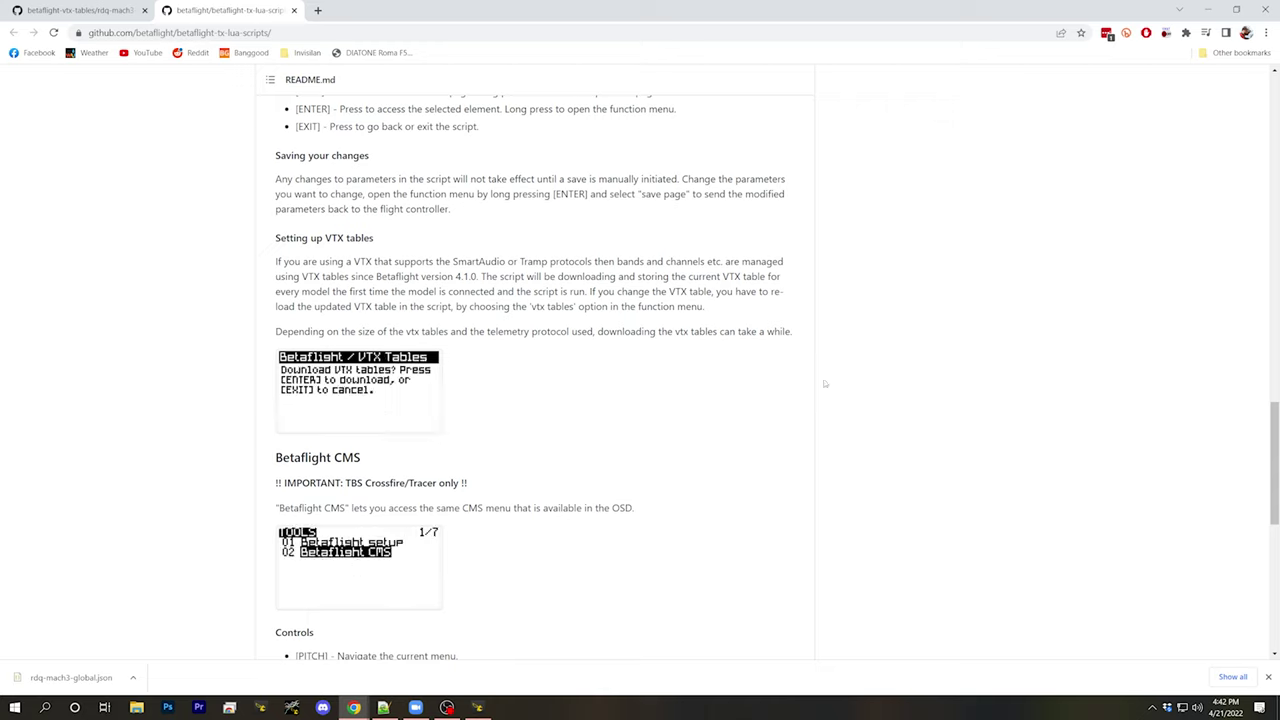
Switch back to Betaflight Configurator and review the OSD elements and preview.
left_click(477, 708)
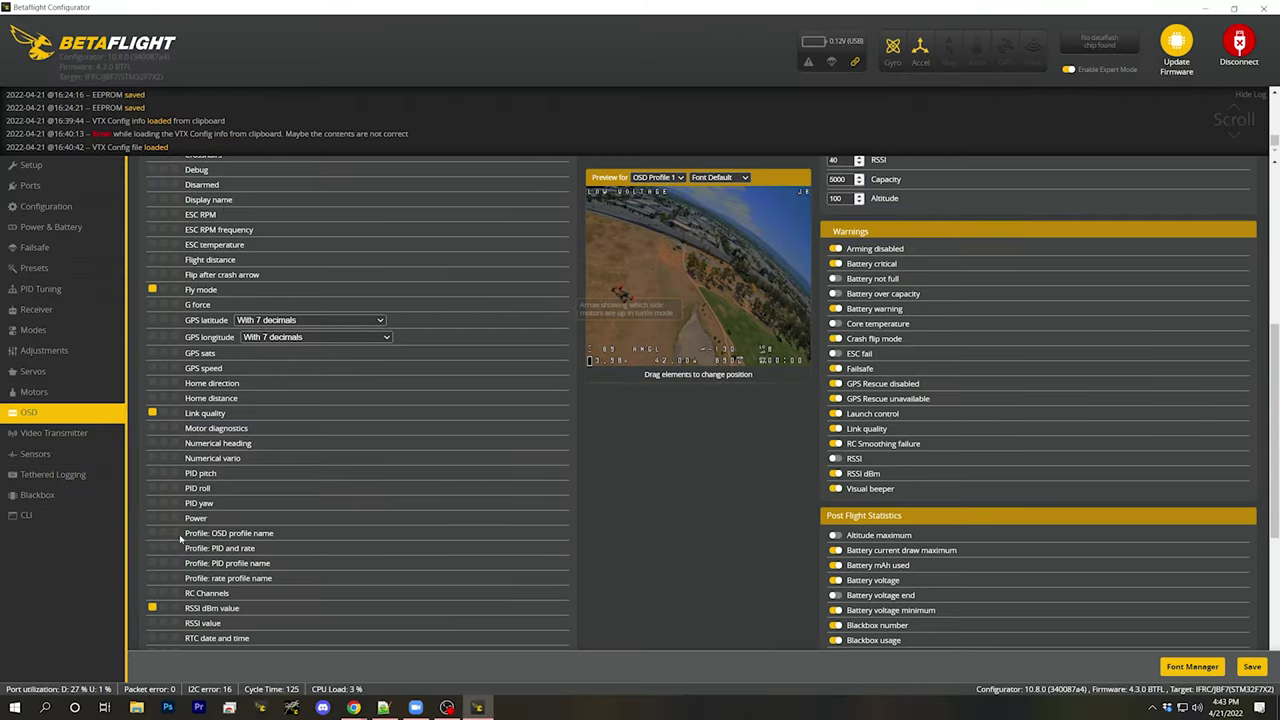
scroll(740, 460, "up", 5)
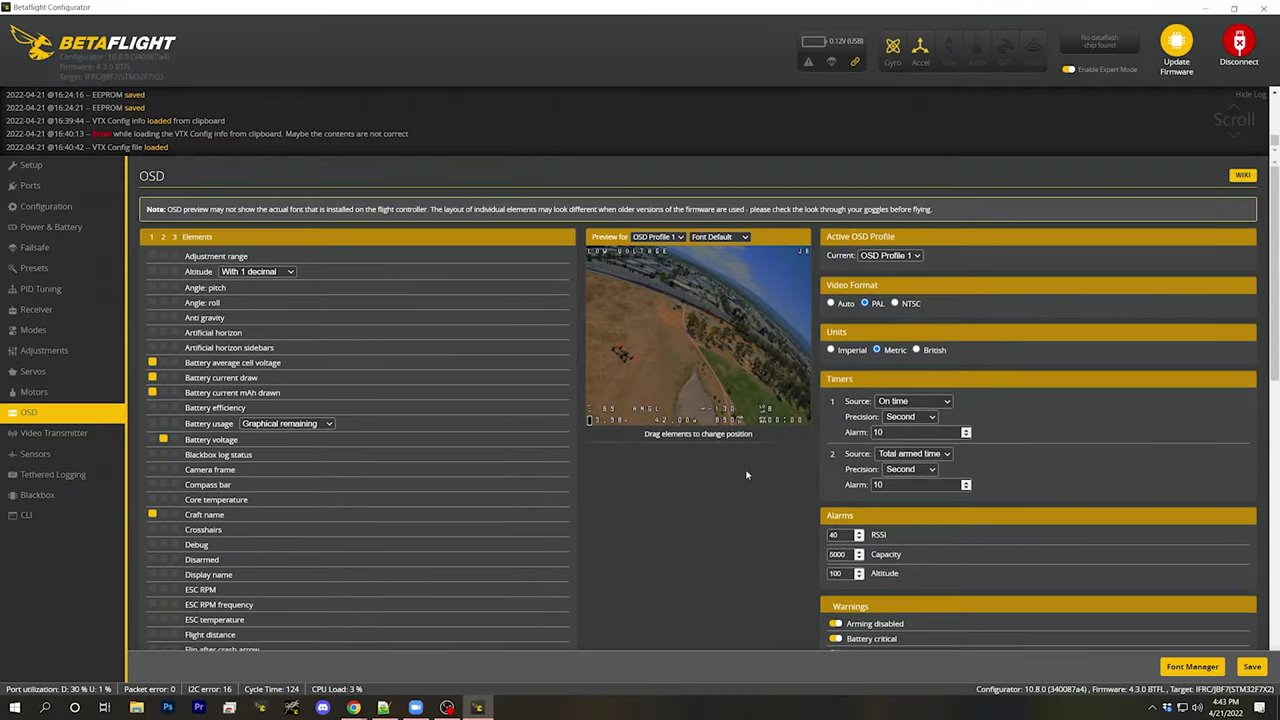